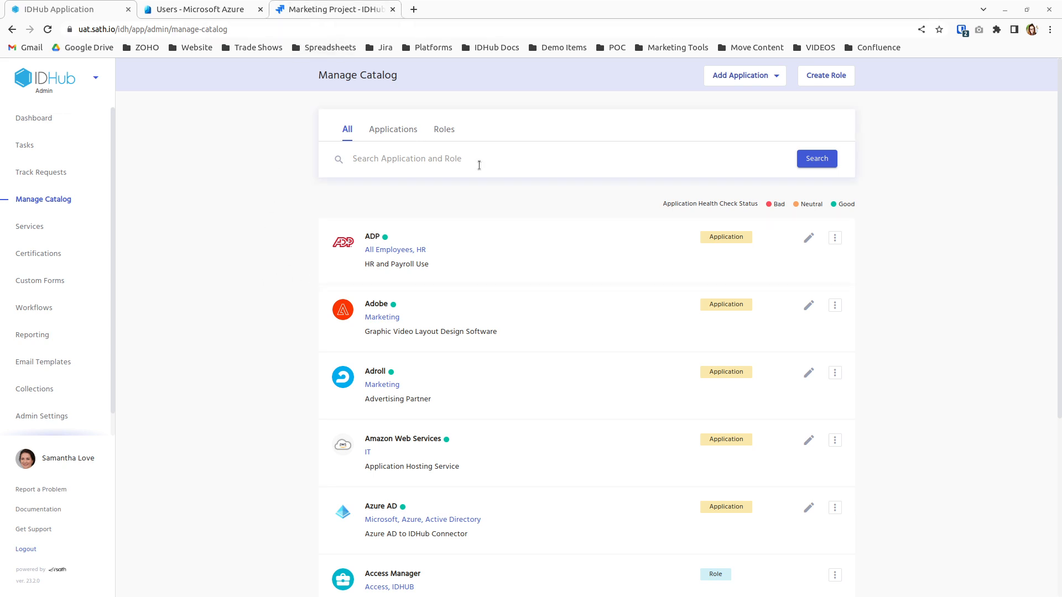
Filter the catalog to roles, search 'marketing', and open the Marketing Team role's details.
left_click(445, 130)
left_click(402, 159)
type("marketing")
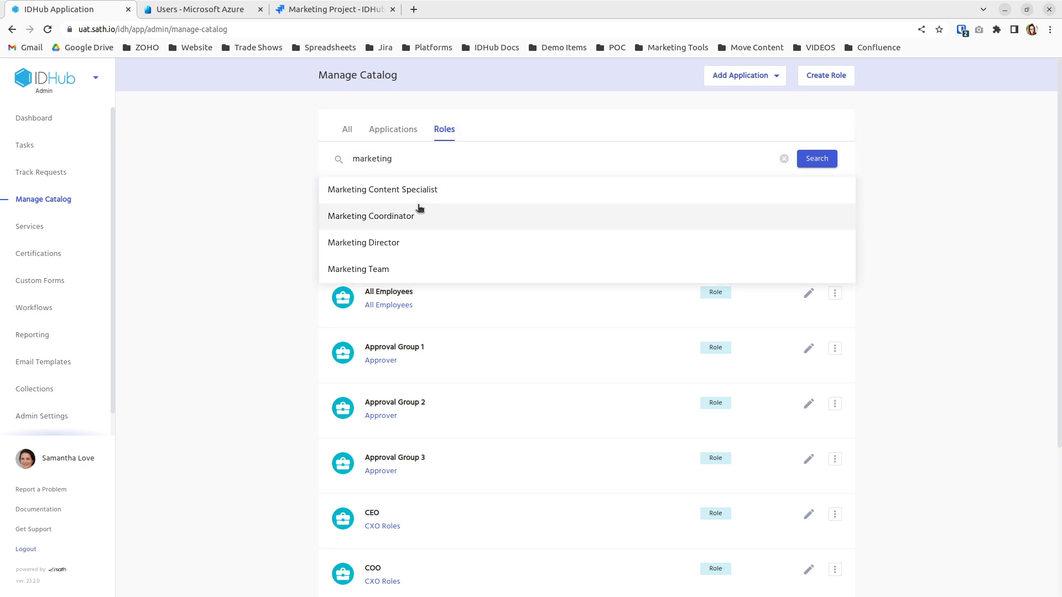
left_click(418, 269)
left_click(488, 236)
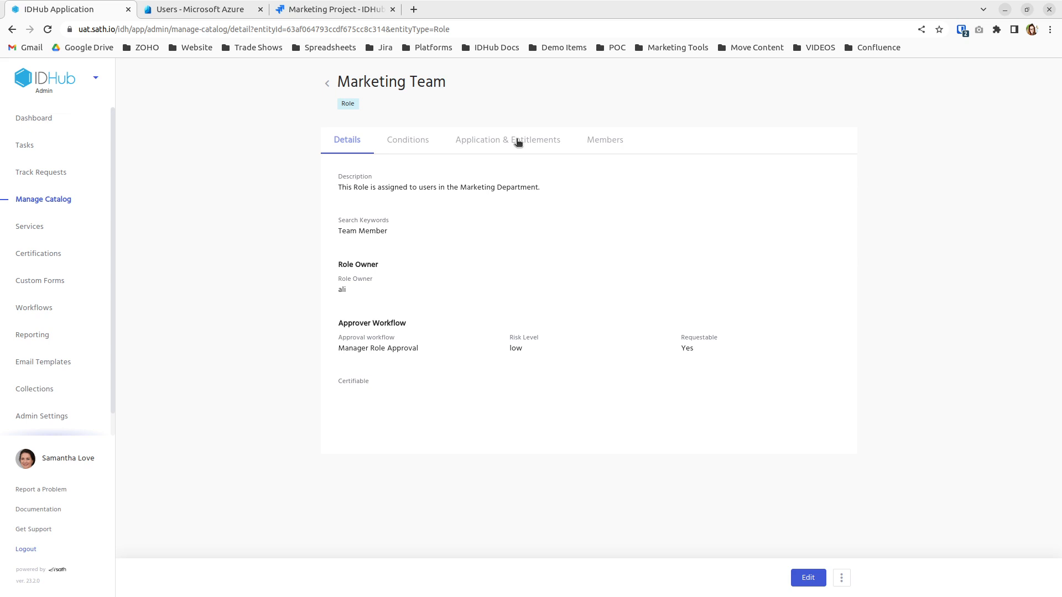
Show the role's Application & Entitlements and highlight the GROUP~Marketing Team~MEMBER Azure AD entitlement.
left_click(518, 141)
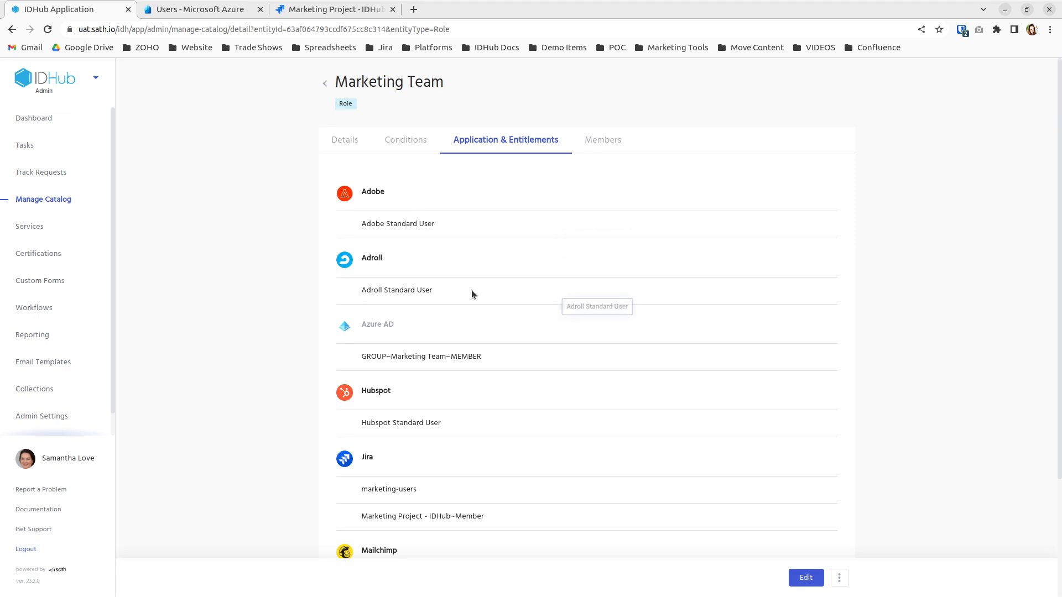
scroll(476, 463, "down", 3)
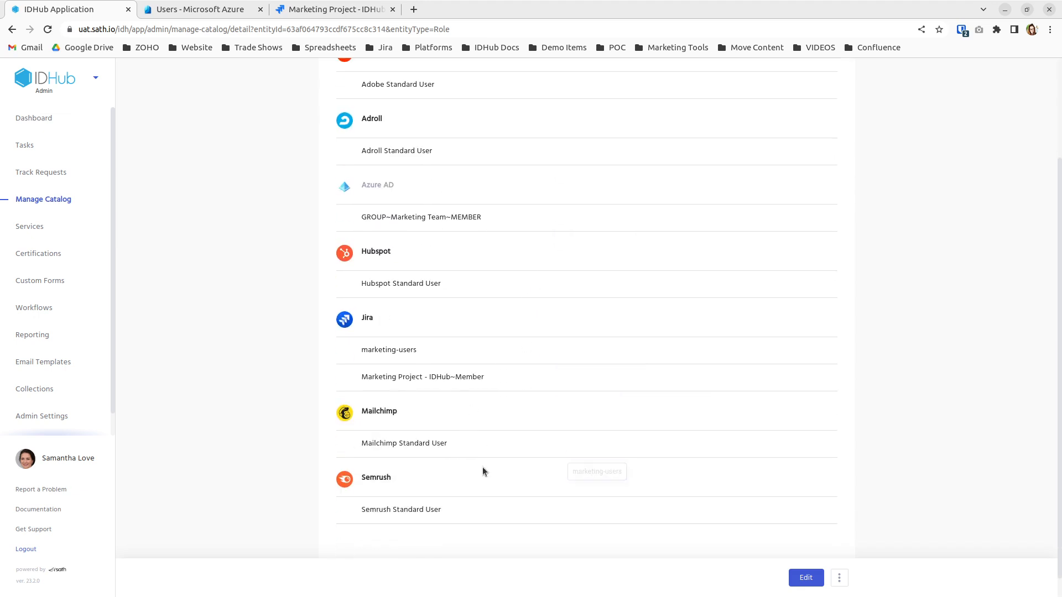
scroll(483, 427, "up", 3)
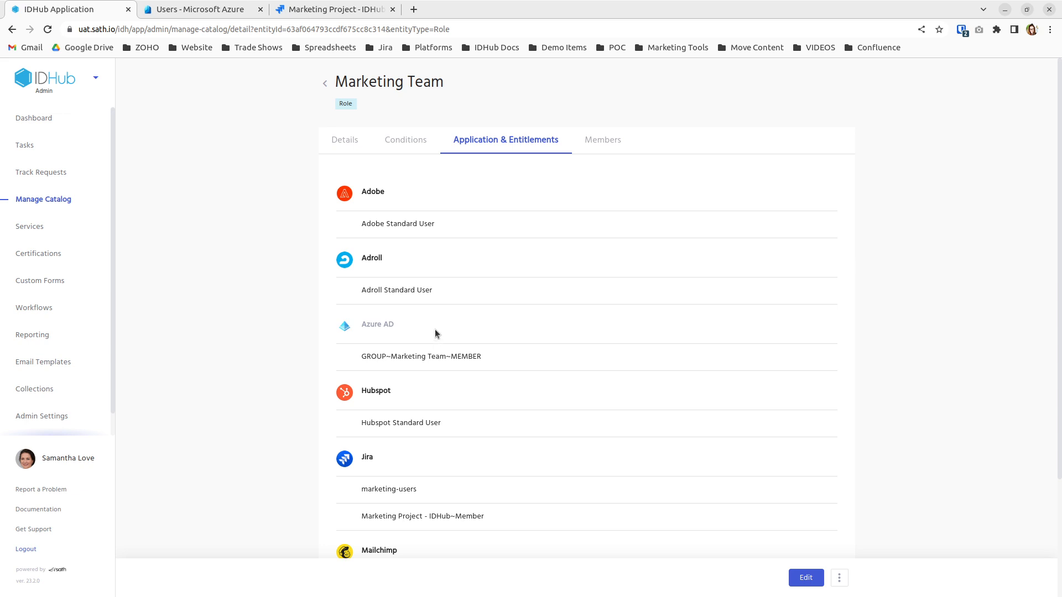
left_click_drag(366, 357, 476, 357)
double_click(476, 358)
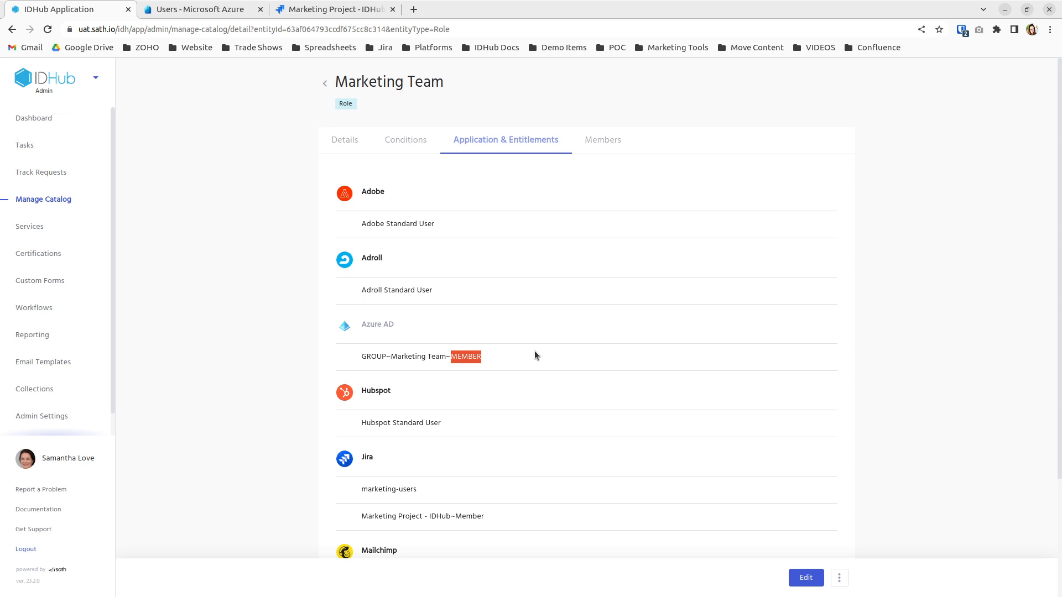
left_click(363, 354)
left_click_drag(363, 356, 488, 365)
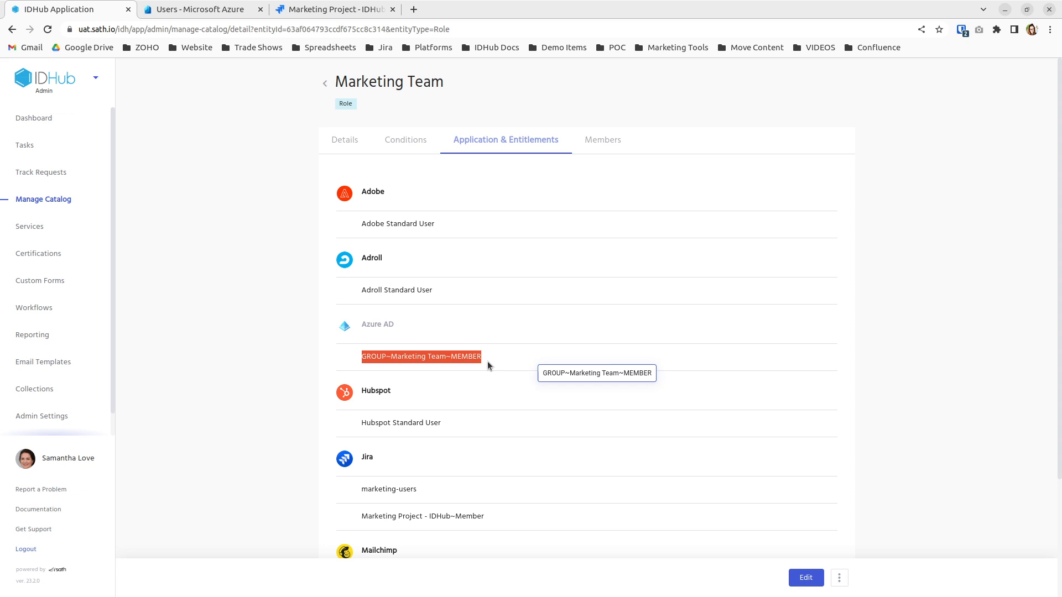
Highlight the Jira entitlements, including Marketing Project - IDHub~Member.
scroll(470, 387, "down", 3)
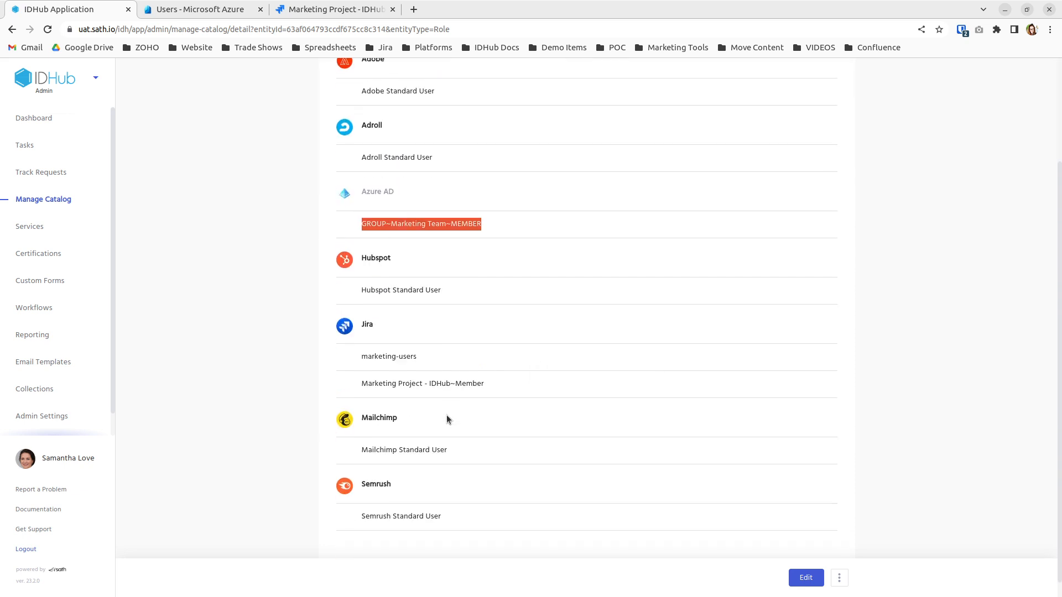
left_click_drag(360, 365, 499, 396)
left_click(384, 372)
double_click(378, 357)
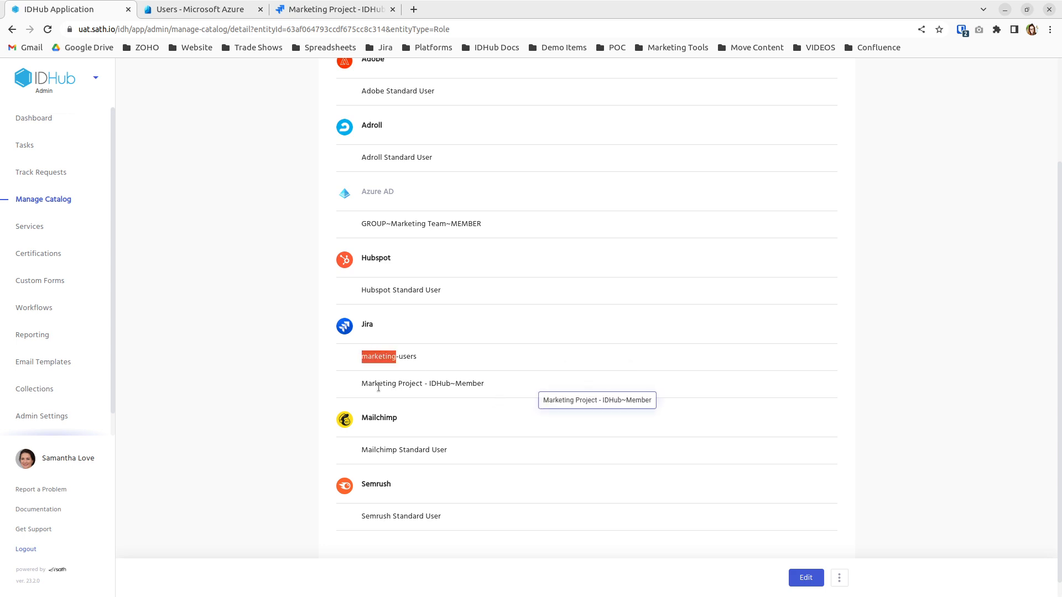
left_click_drag(366, 383, 482, 387)
scroll(430, 395, "up", 3)
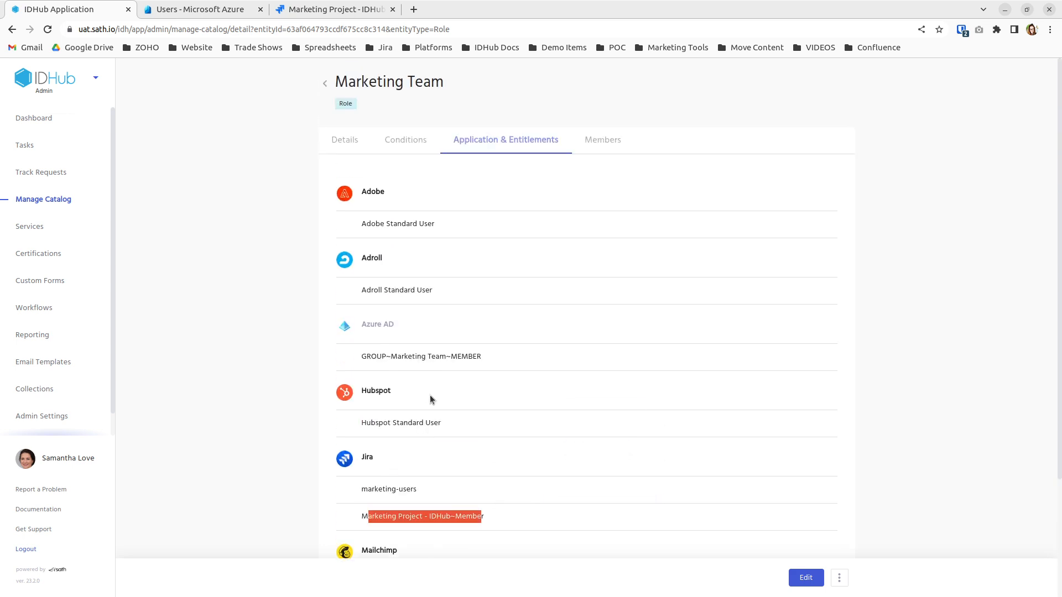
Return to the role results and switch to the user-side IDHub Users list.
left_click(324, 86)
left_click(95, 77)
left_click(93, 137)
left_click(514, 127)
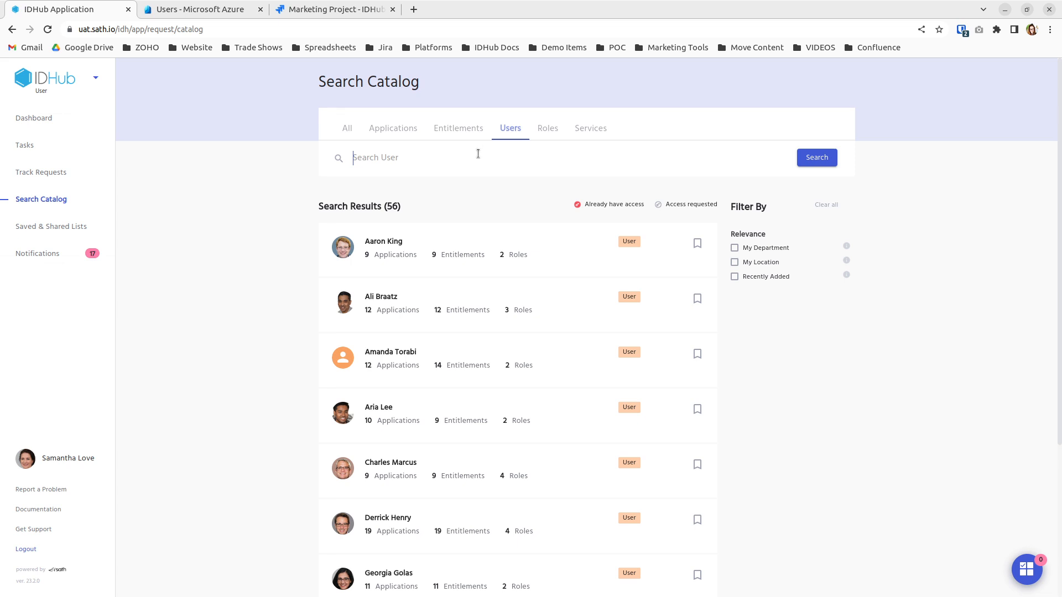
Search the IDHub users for 'Green' and confirm no match.
type("Green")
left_click(426, 197)
left_click_drag(410, 164, 344, 150)
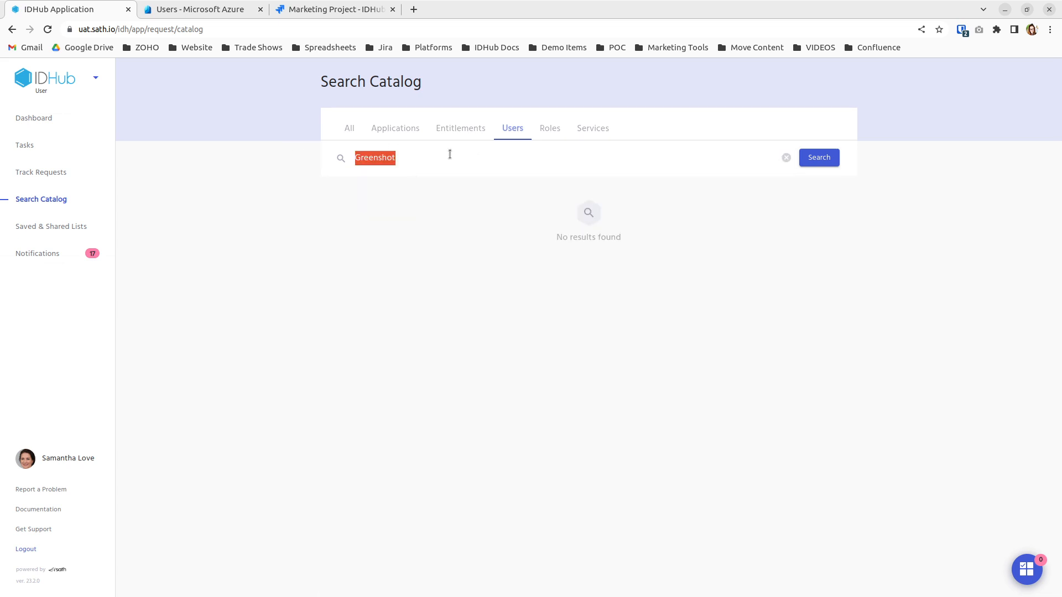
type("Green")
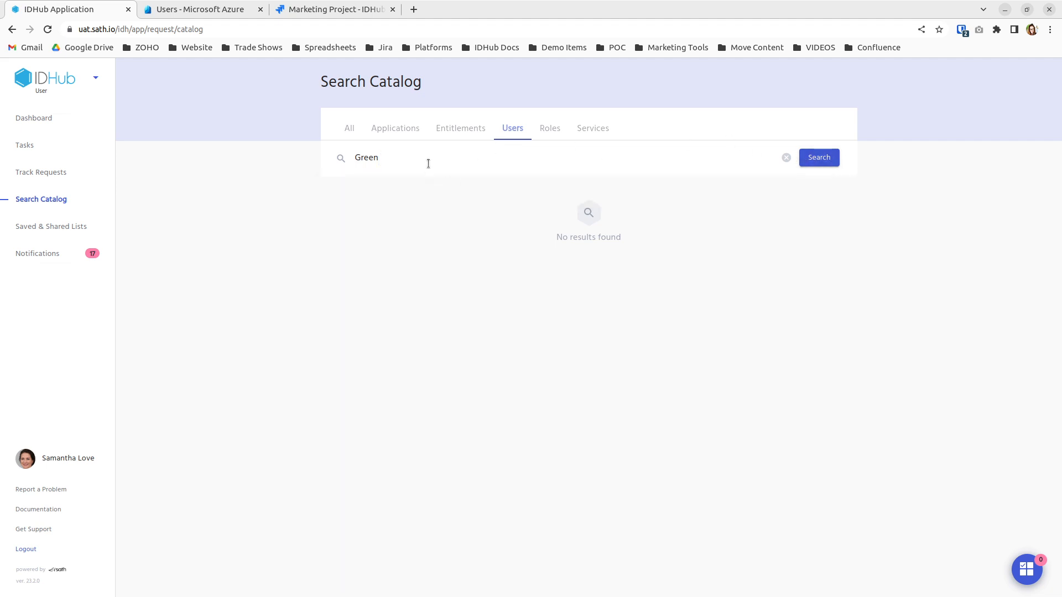
left_click(834, 159)
double_click(401, 161)
left_click(678, 305)
Search for 'Yellow', copy the name, and clear the search field.
double_click(419, 161)
type("Yellow")
double_click(374, 162)
right_click(375, 162)
left_click(411, 184)
key("BackSpace")
Refresh the Azure users list, search it for the pasted 'Yellow', then clear the search.
left_click(253, 9)
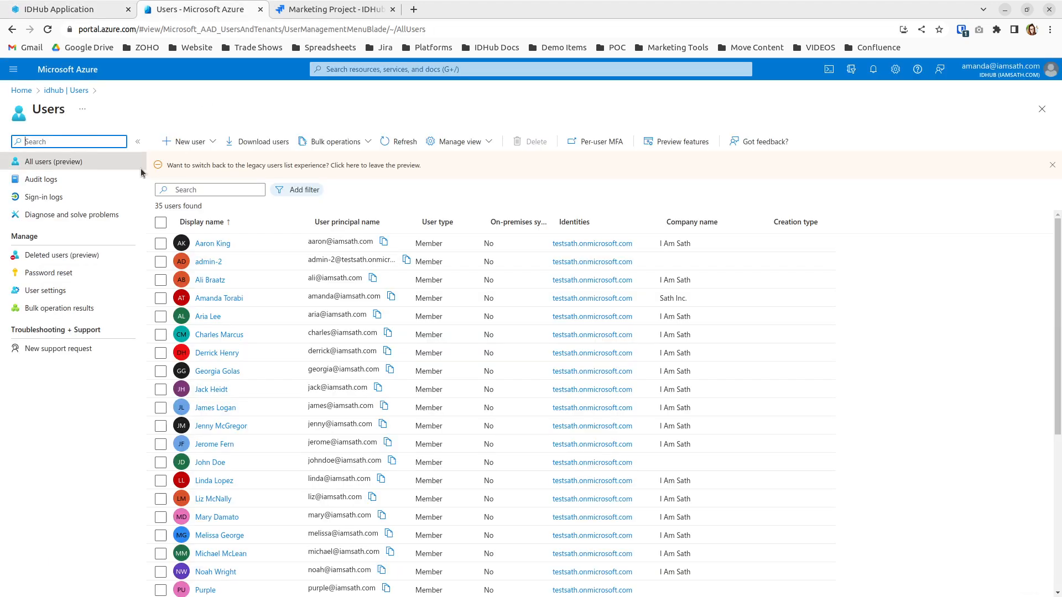
left_click(406, 142)
left_click(204, 190)
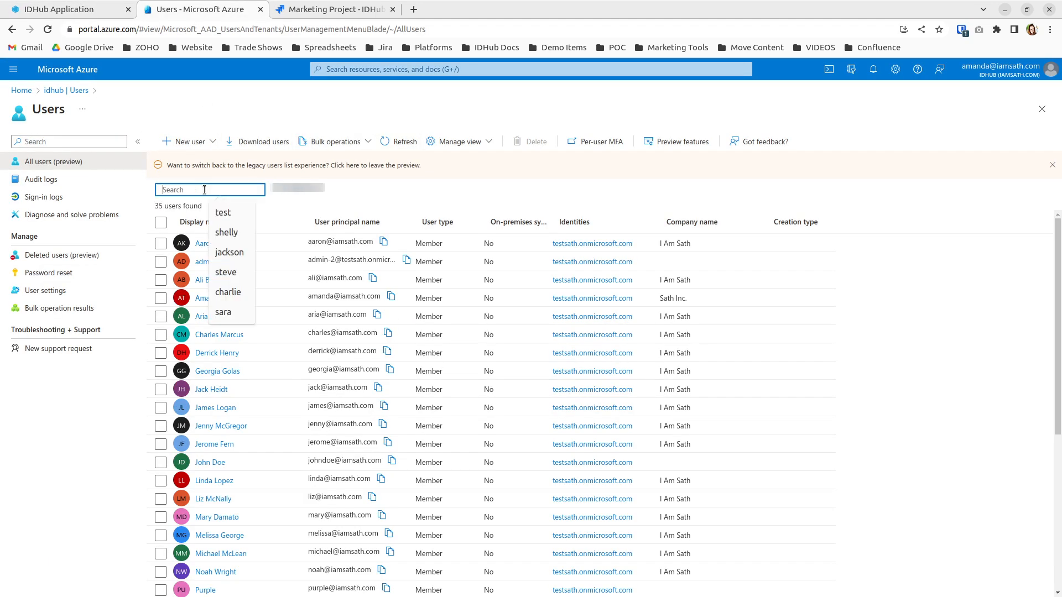
key("ctrl+v")
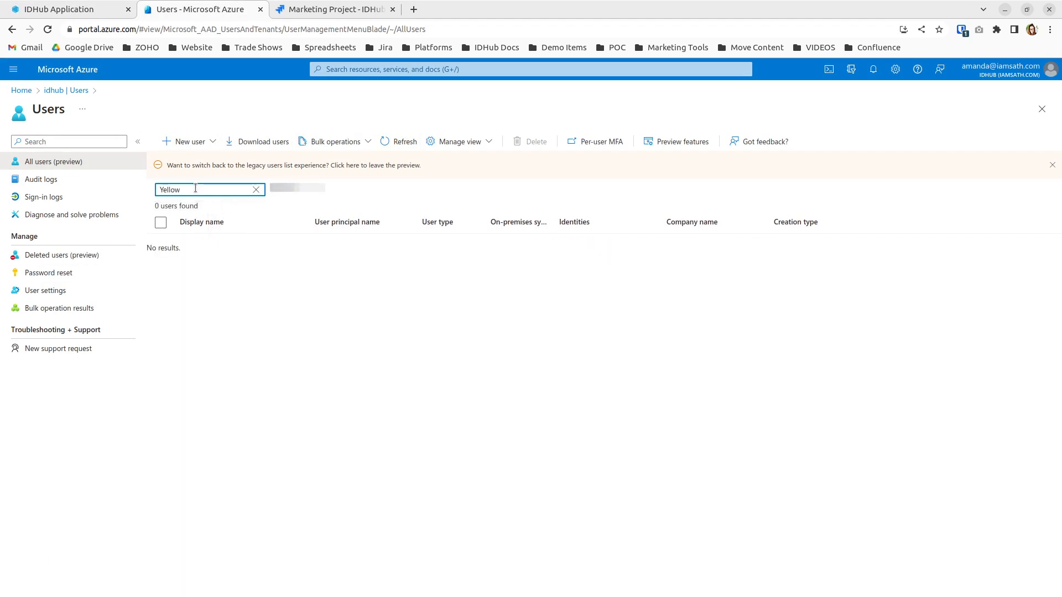
left_click_drag(202, 190, 150, 188)
key("BackSpace")
Go to Atlassian Administration and open Jira Software's Manage users directory.
left_click(316, 9)
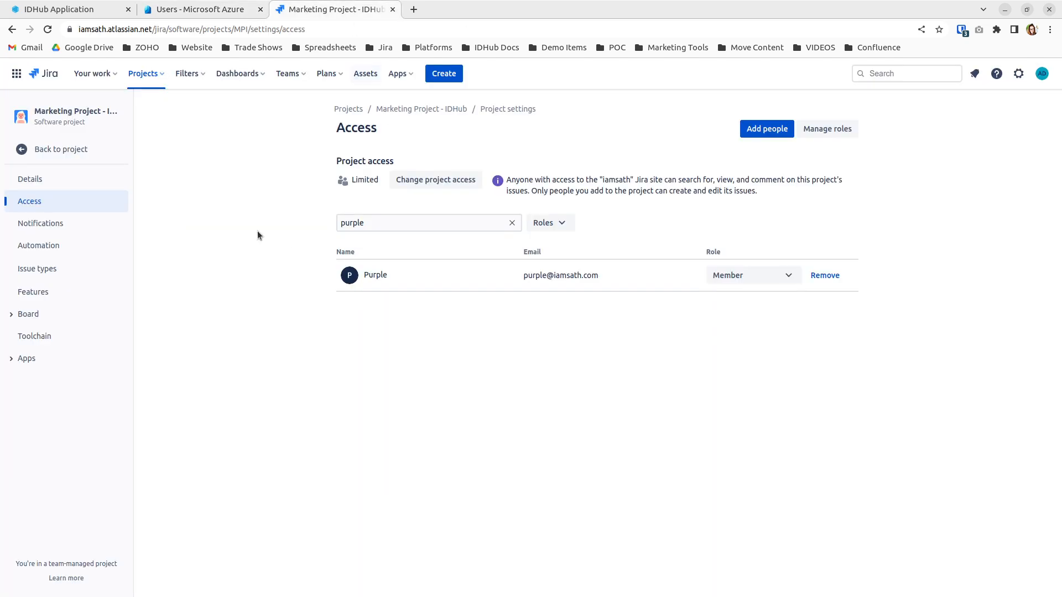
left_click(17, 74)
left_click(69, 239)
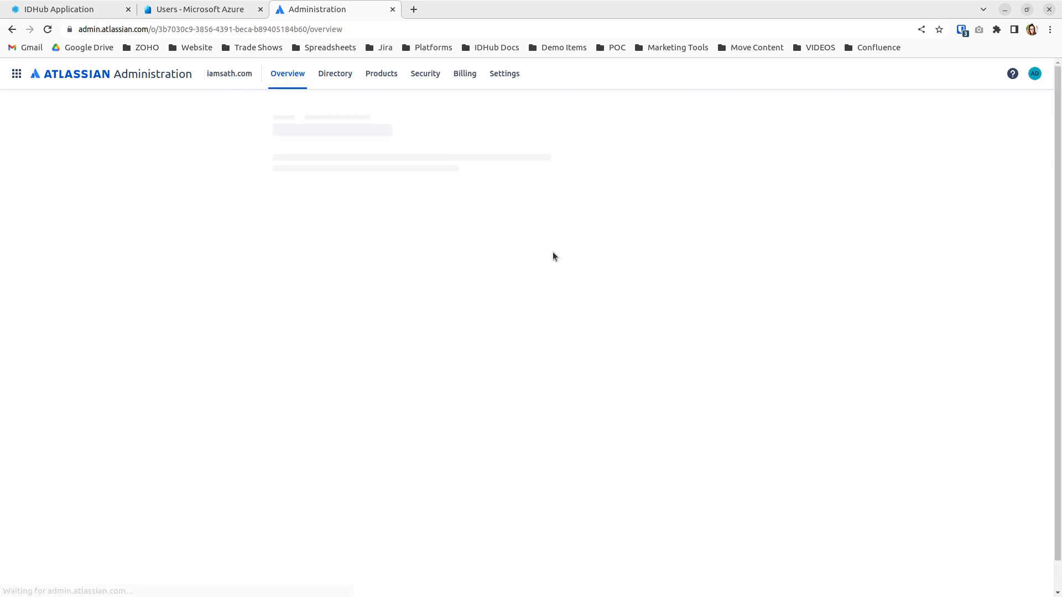
left_click(685, 349)
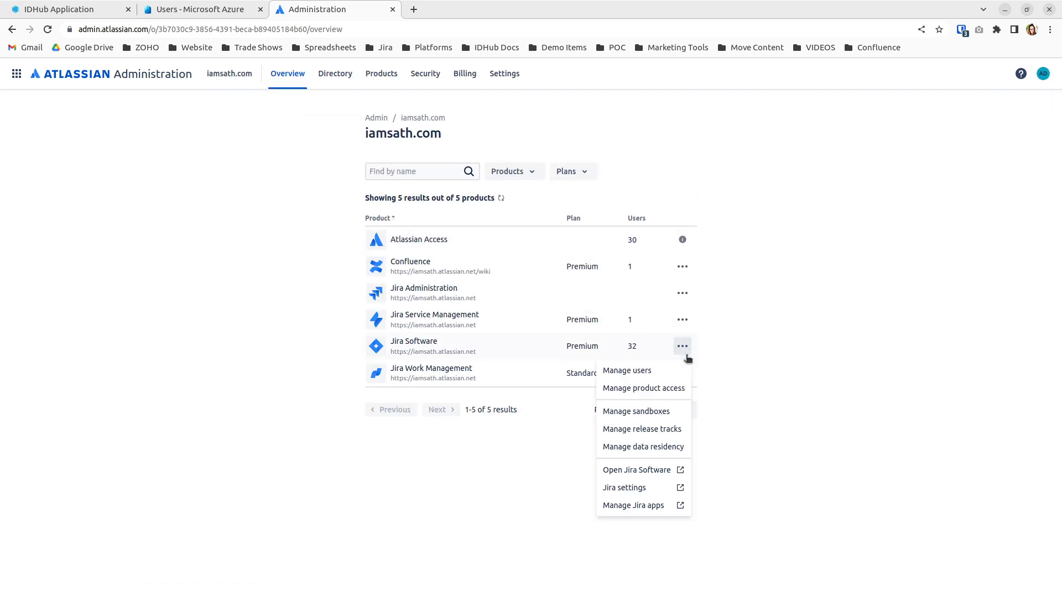
left_click(678, 370)
Search the user directory for 'Yellow', then clear the search.
left_click(370, 236)
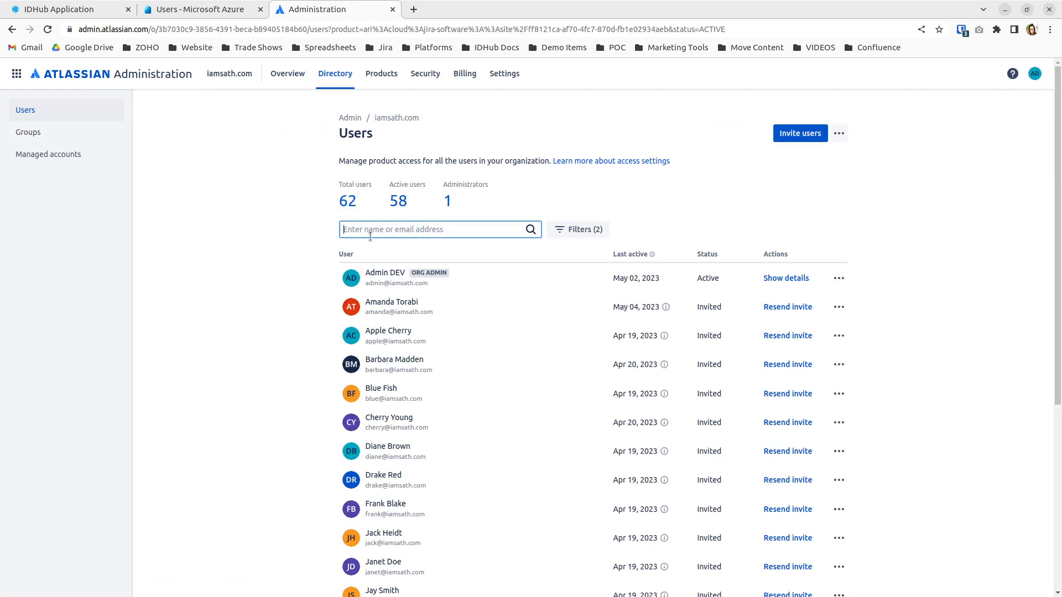
type("Yellow")
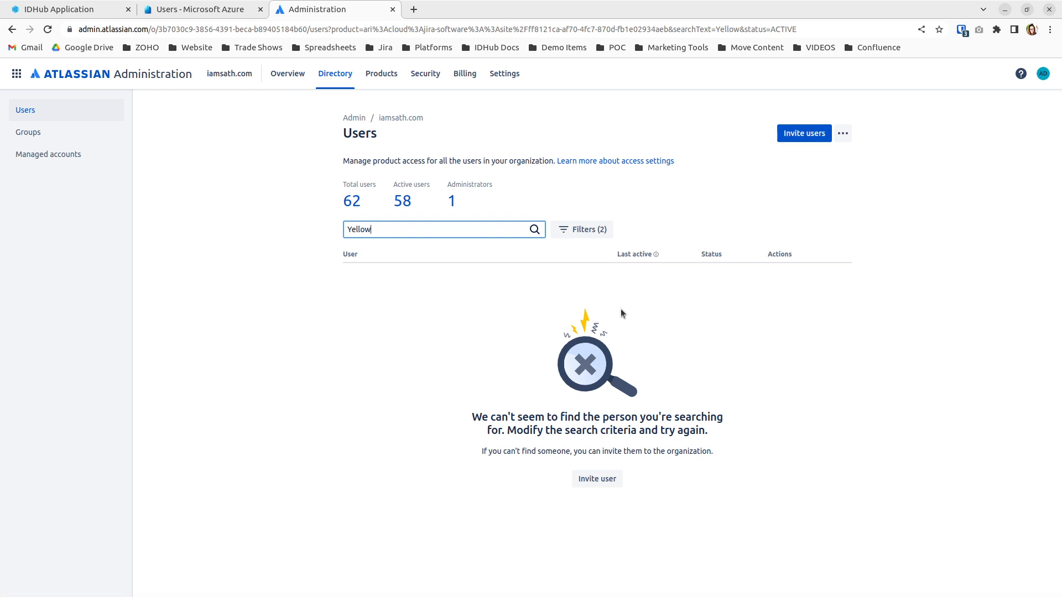
key("ctrl+a")
key("BackSpace")
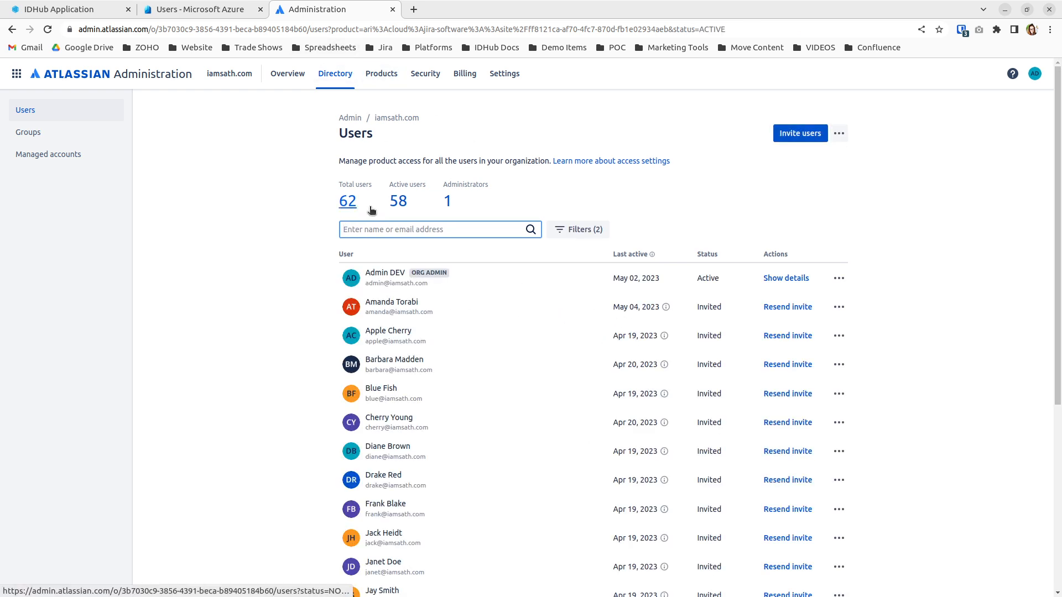
left_click(83, 7)
Refresh the Azure users list and choose New user > Create new user.
left_click(190, 7)
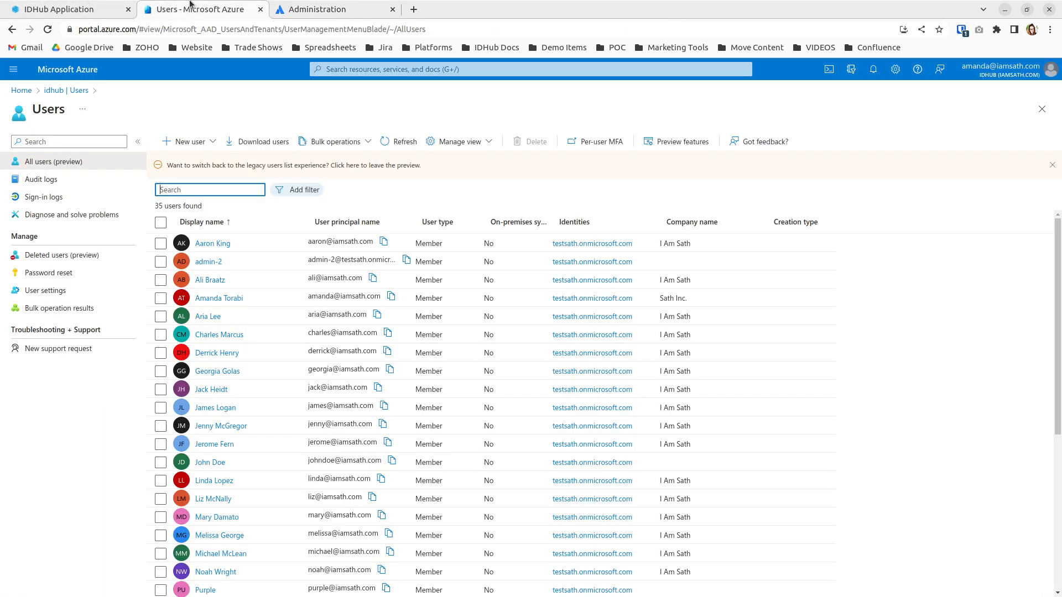
left_click(394, 141)
left_click(188, 142)
left_click(189, 165)
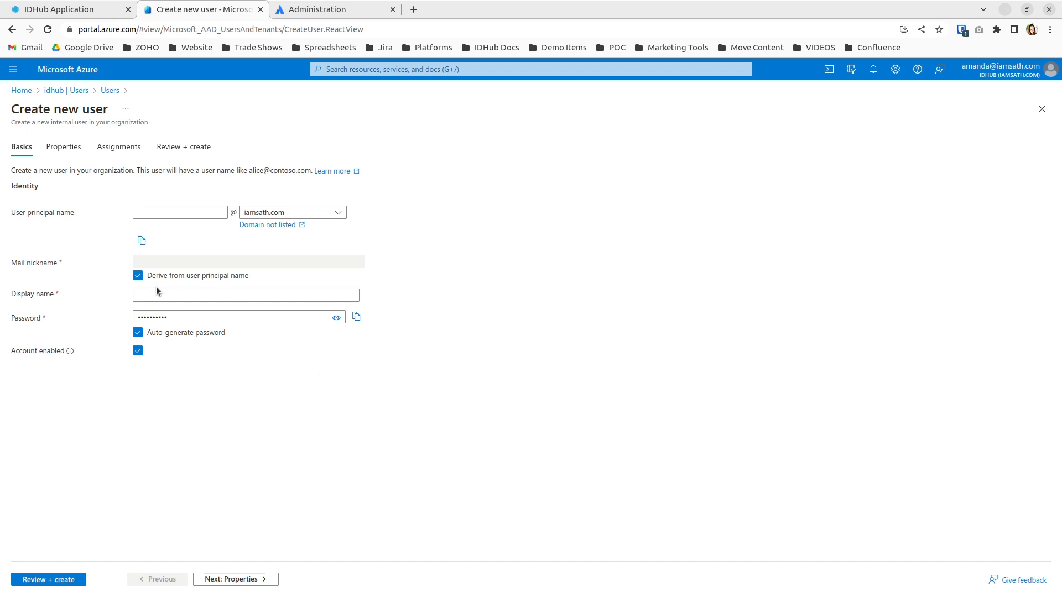
Enter the user principal name and display name 'Yellow', preview the review, then return to Basics.
left_click(181, 213)
type("yellow")
left_click(193, 294)
type("yel")
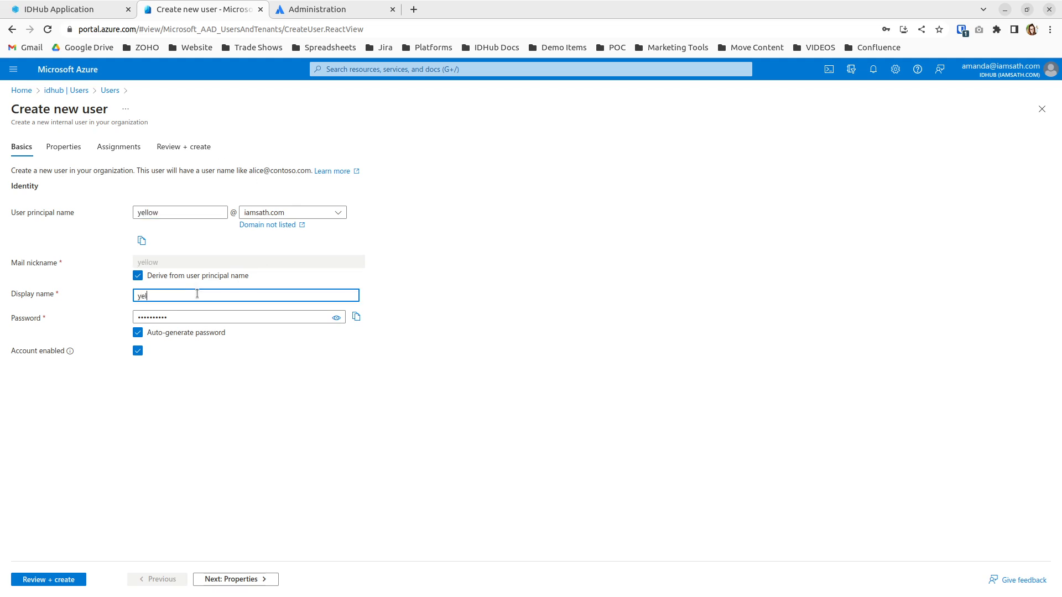
key("BackSpace")
key("BackSpace")
type("Yellow")
left_click(166, 387)
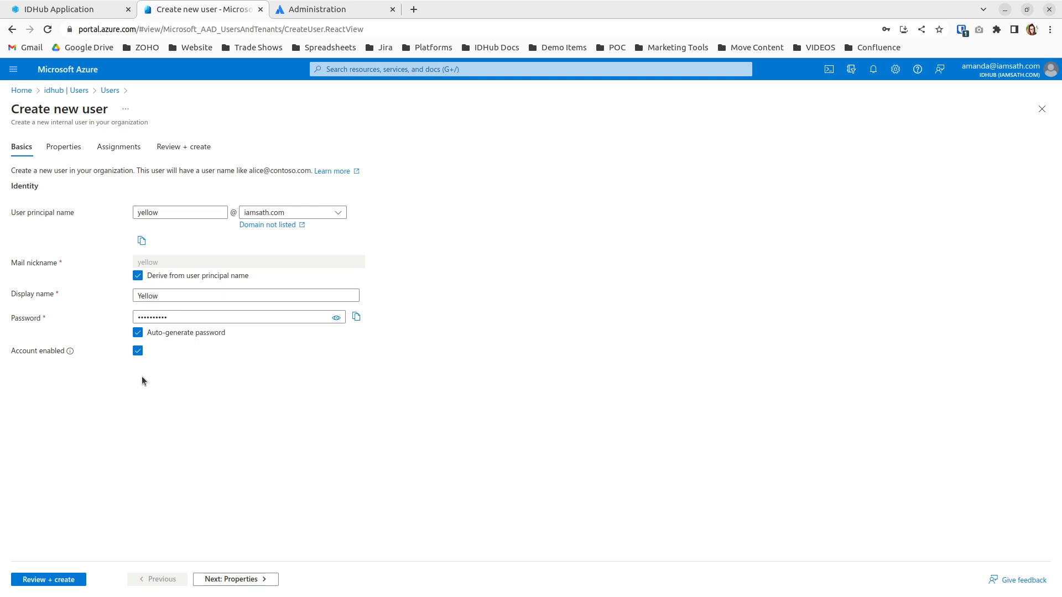
left_click(47, 581)
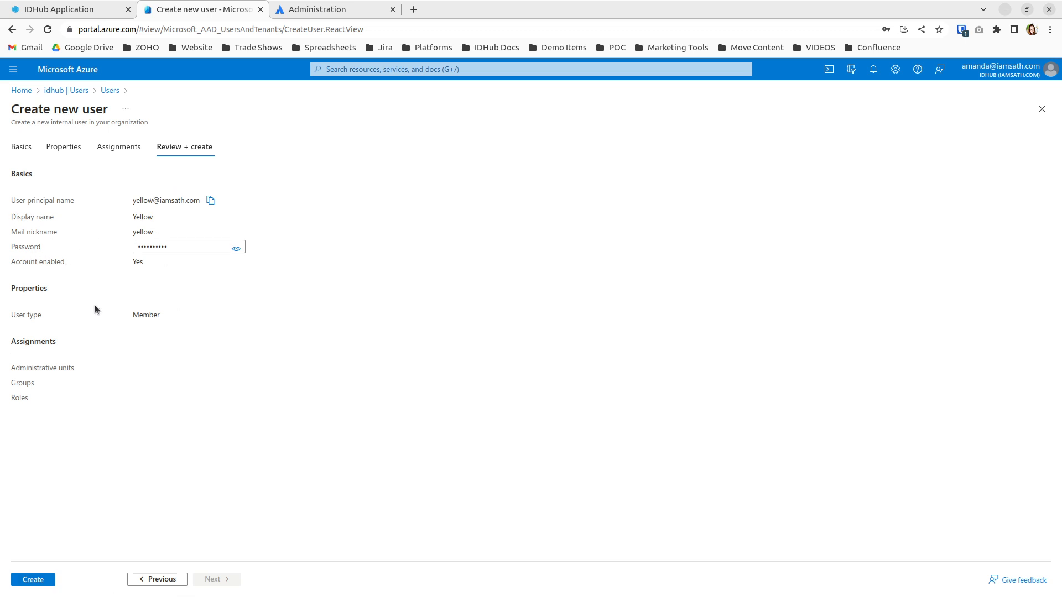
left_click(16, 149)
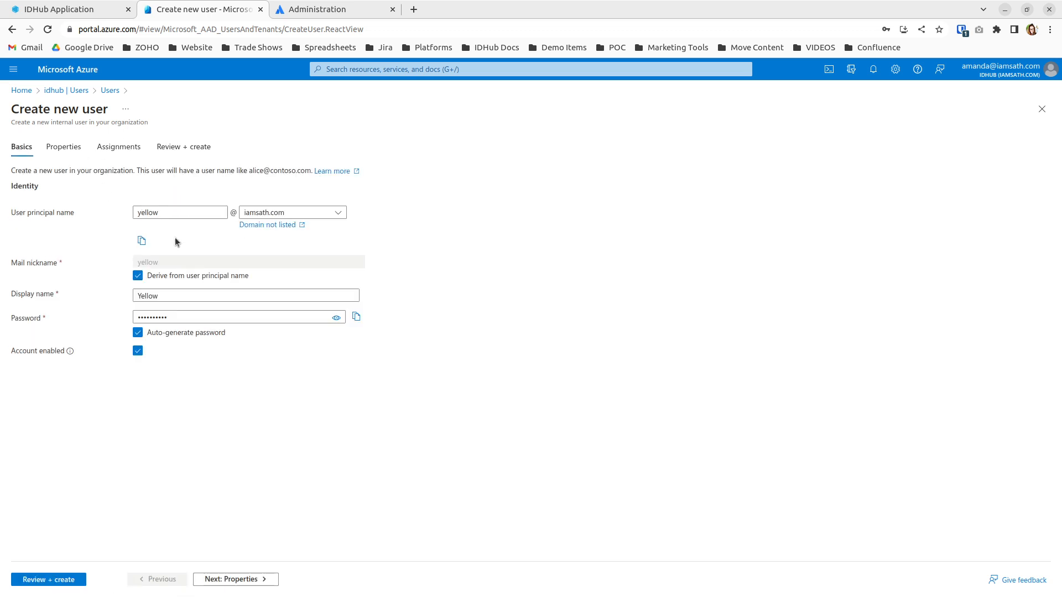
On Properties, set first and last name, job title Marketing Lead and department Marketing.
left_click(69, 148)
left_click(149, 199)
type("Yellow")
left_click(228, 220)
type("Yellow")
key("Tab")
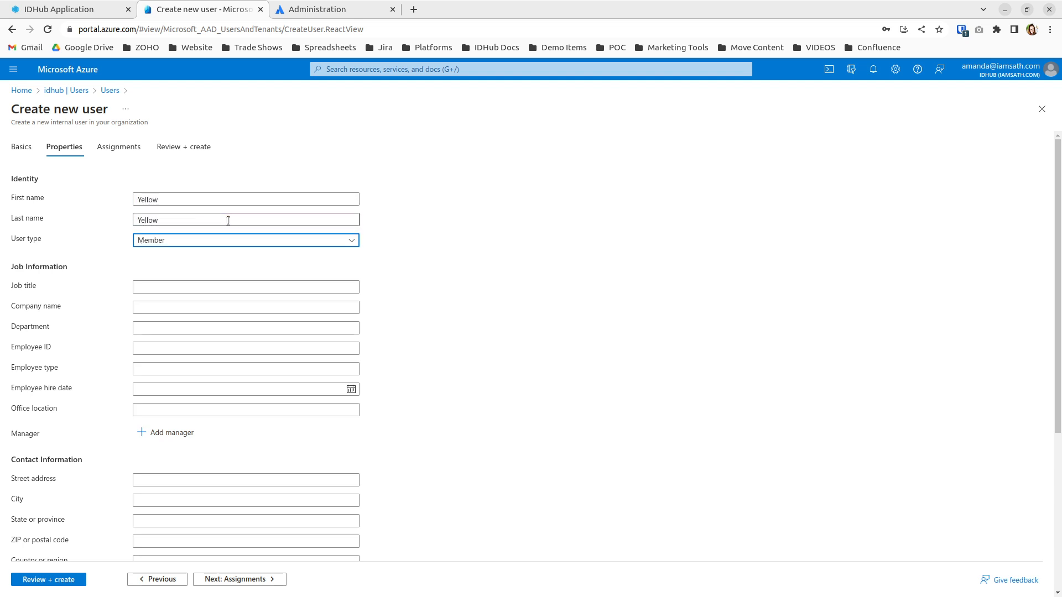
left_click(158, 286)
type("Mar")
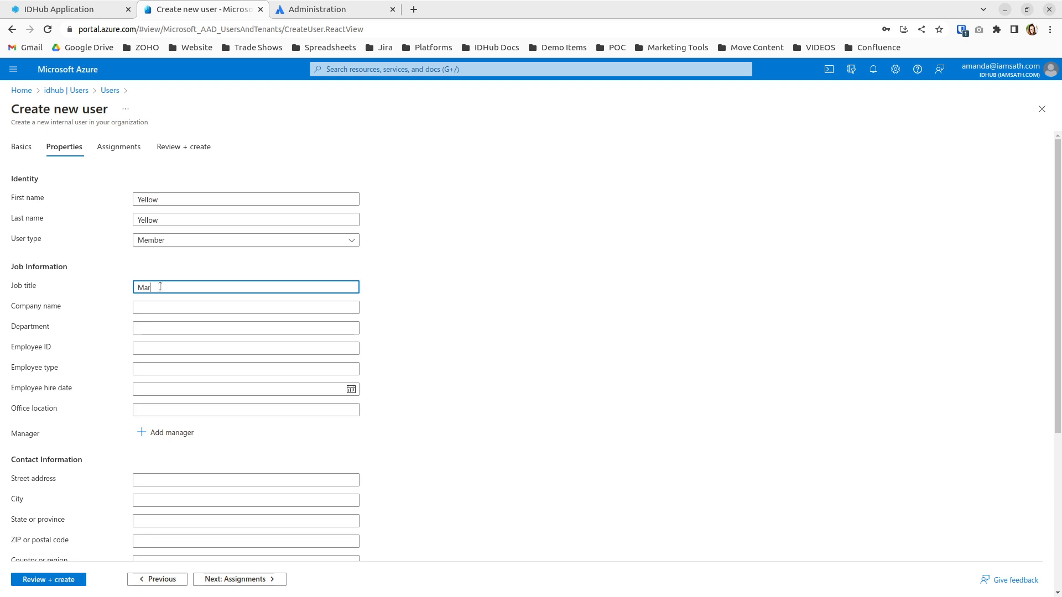
type("keting Lead")
key("Tab")
key("Tab")
type("Marketing")
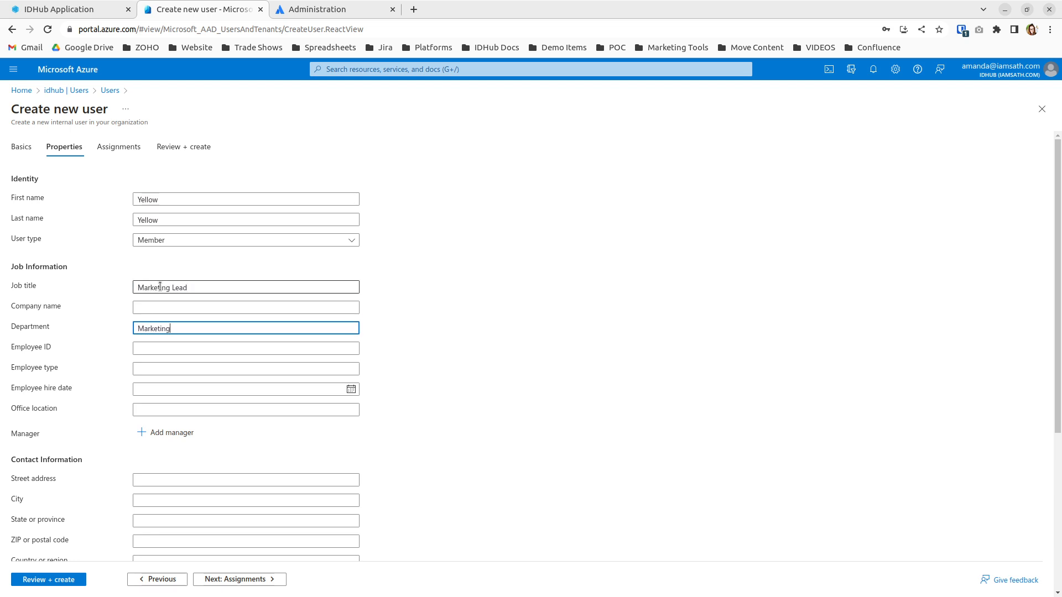
key("Tab")
double_click(164, 330)
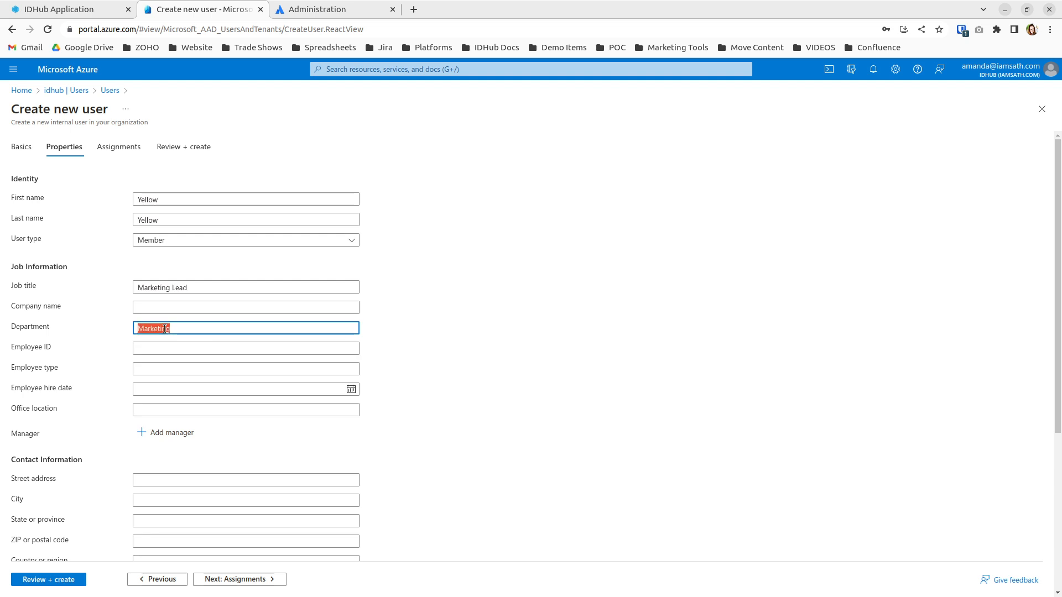
Set the employee ID, employee type Employee and hire date May 15 2023.
left_click(224, 350)
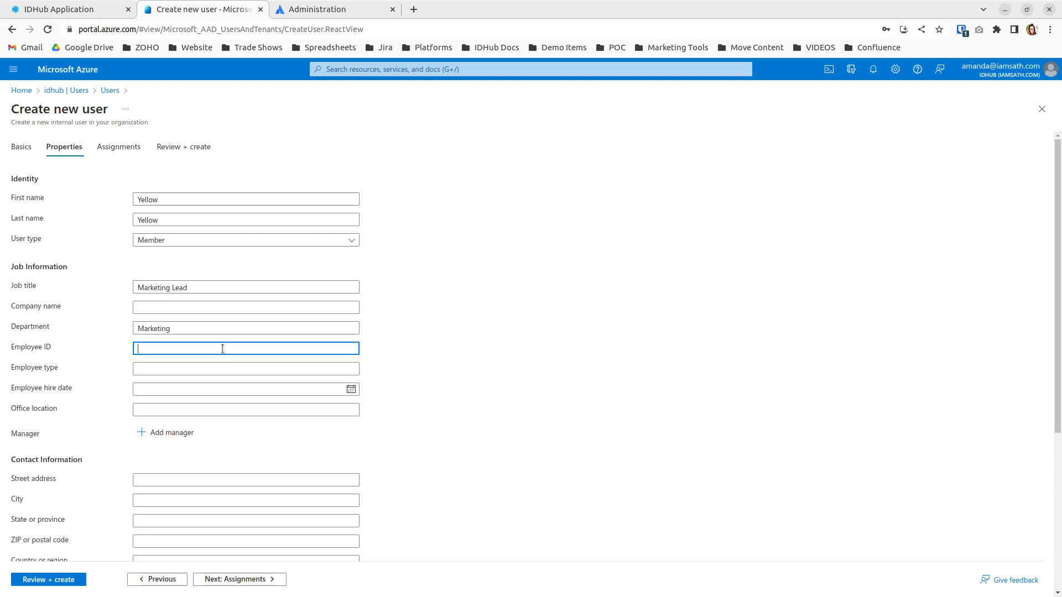
type("Yellow")
key("Tab")
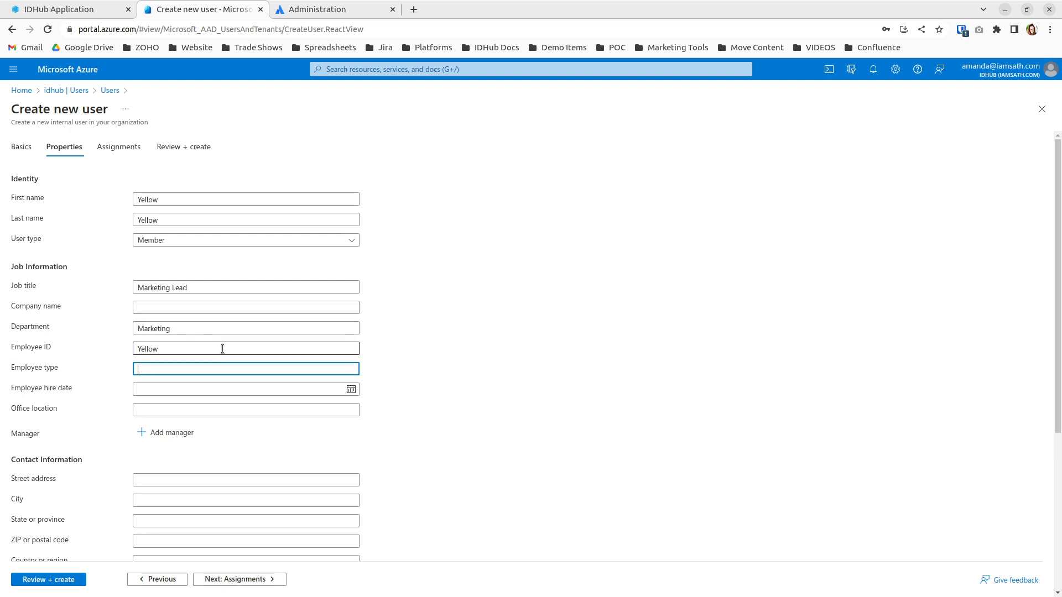
type("Empl")
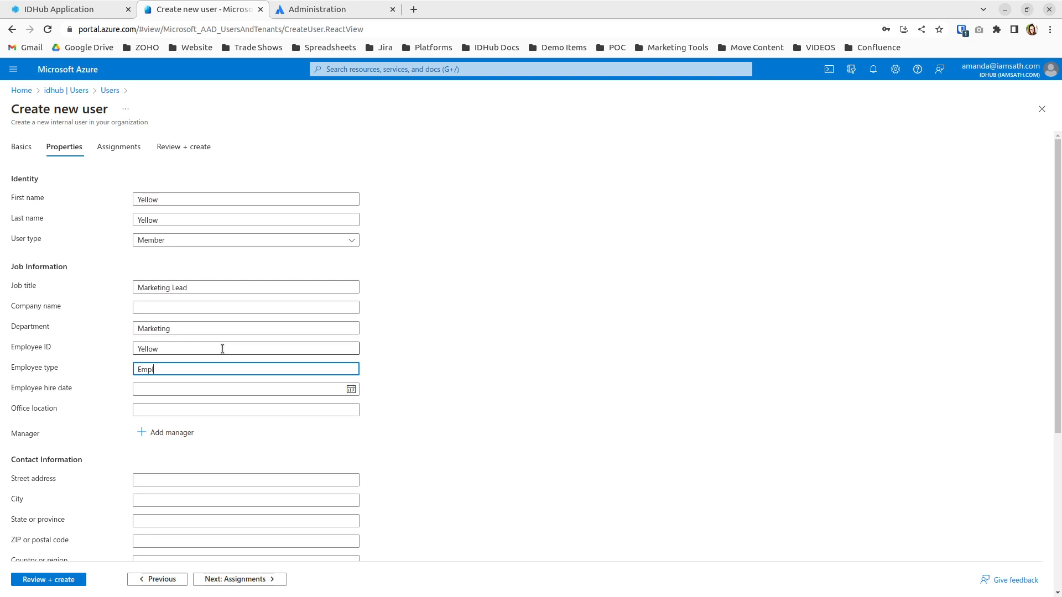
type("oyee")
key("Tab")
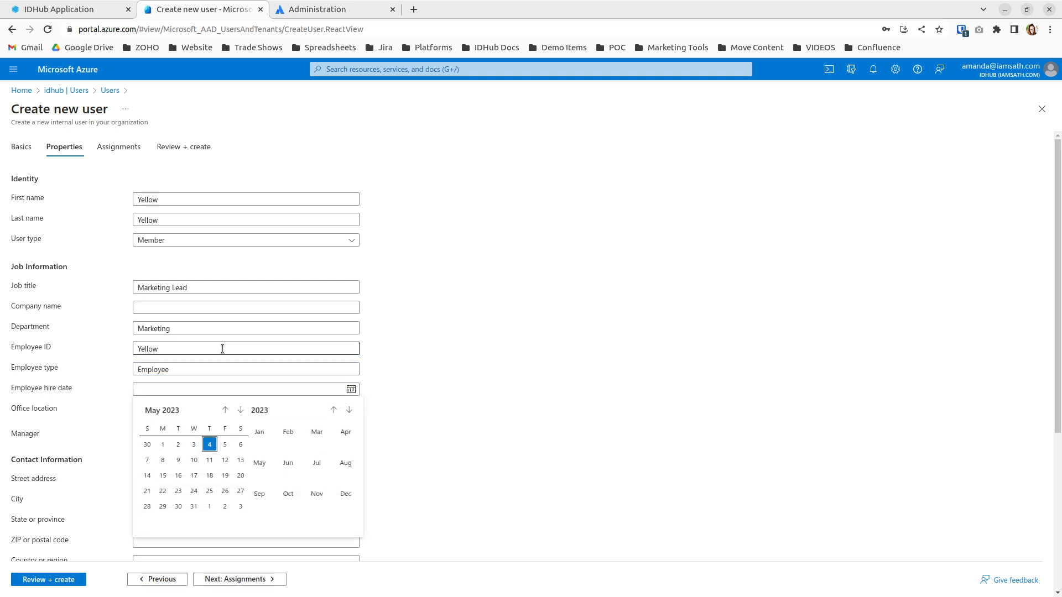
left_click(162, 477)
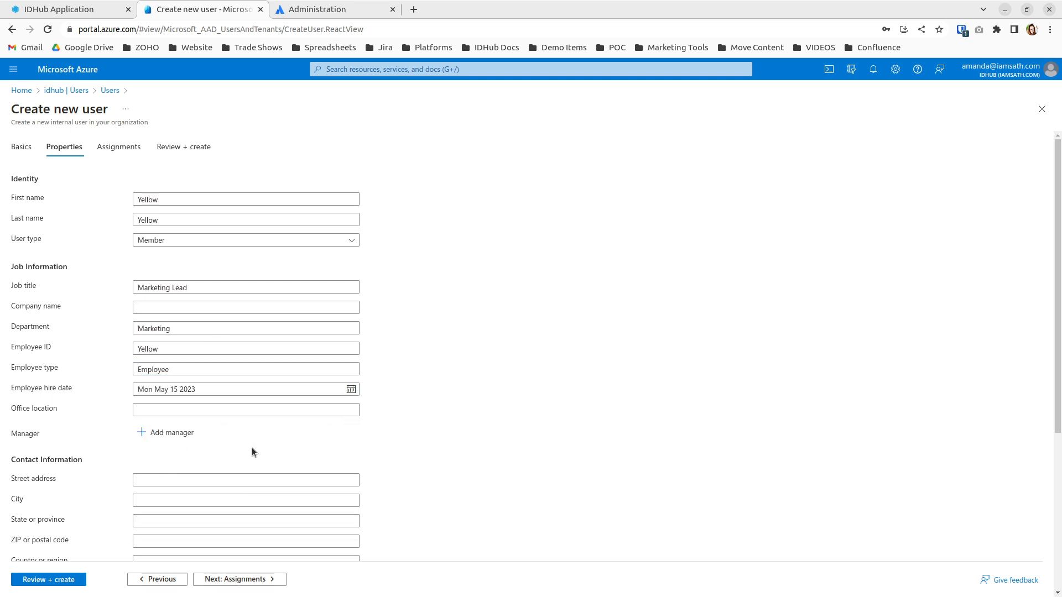
Set office location Remote and enter the user's e-mail address.
left_click(213, 412)
type("Remote")
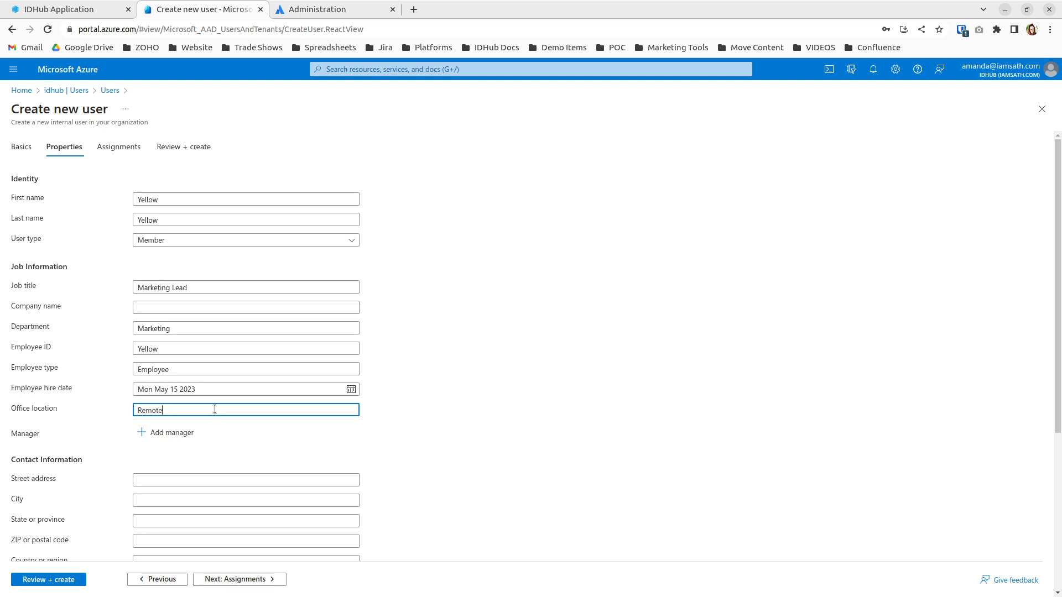
left_click(254, 464)
scroll(298, 450, "down", 3)
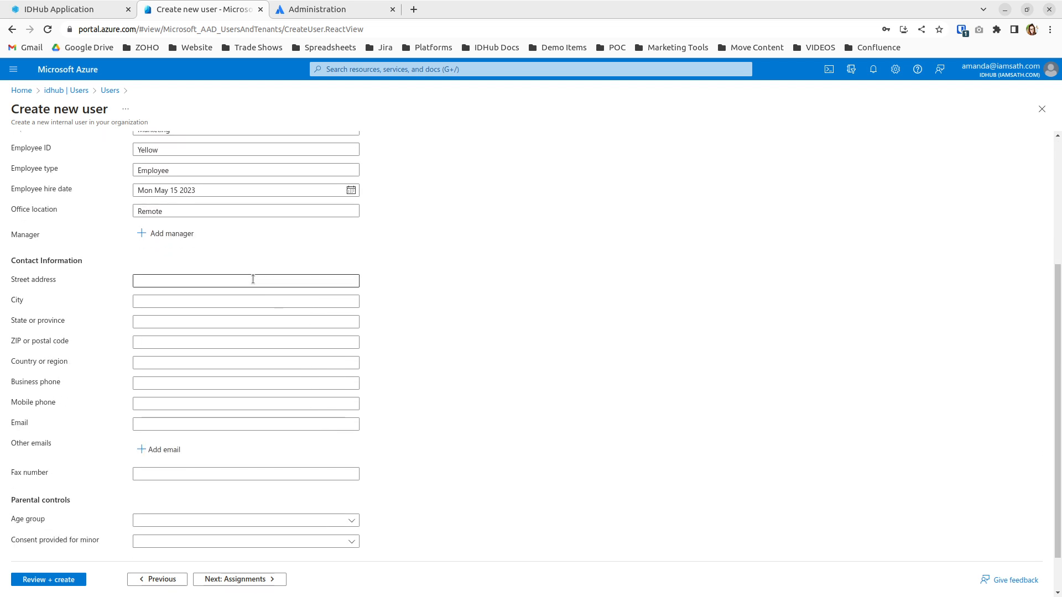
scroll(256, 290, "down", 2)
left_click(247, 376)
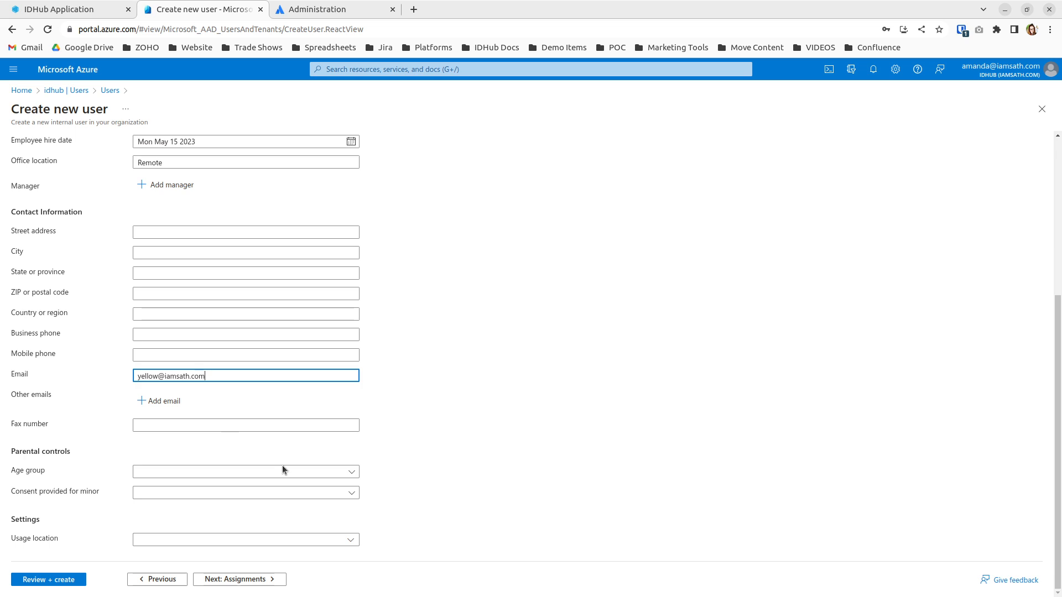
left_click(437, 467)
Create the Marketing Lead user and refresh the Azure users list.
left_click(77, 580)
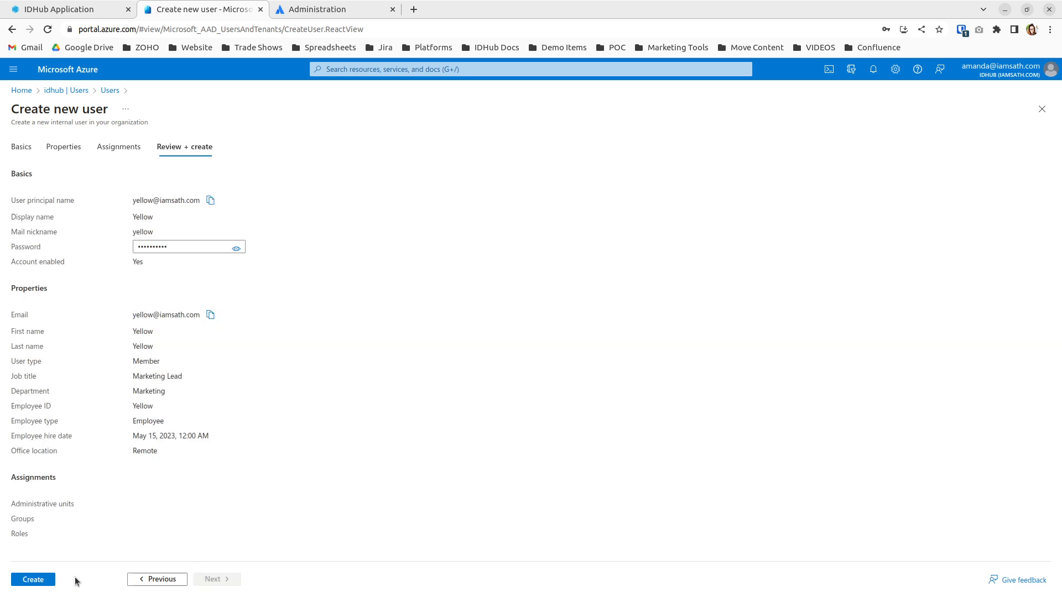
left_click(48, 583)
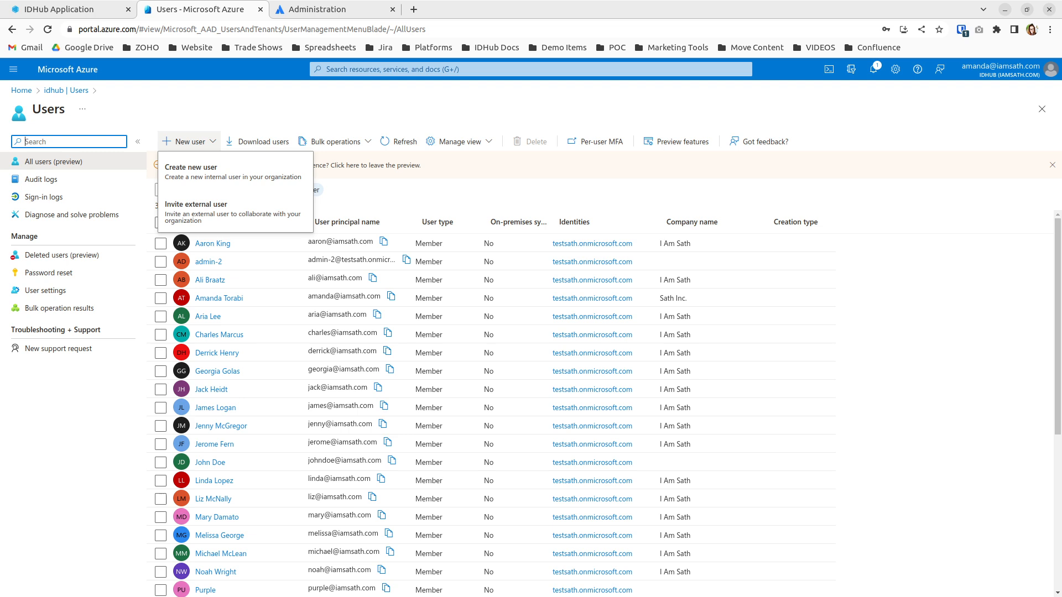
left_click(396, 144)
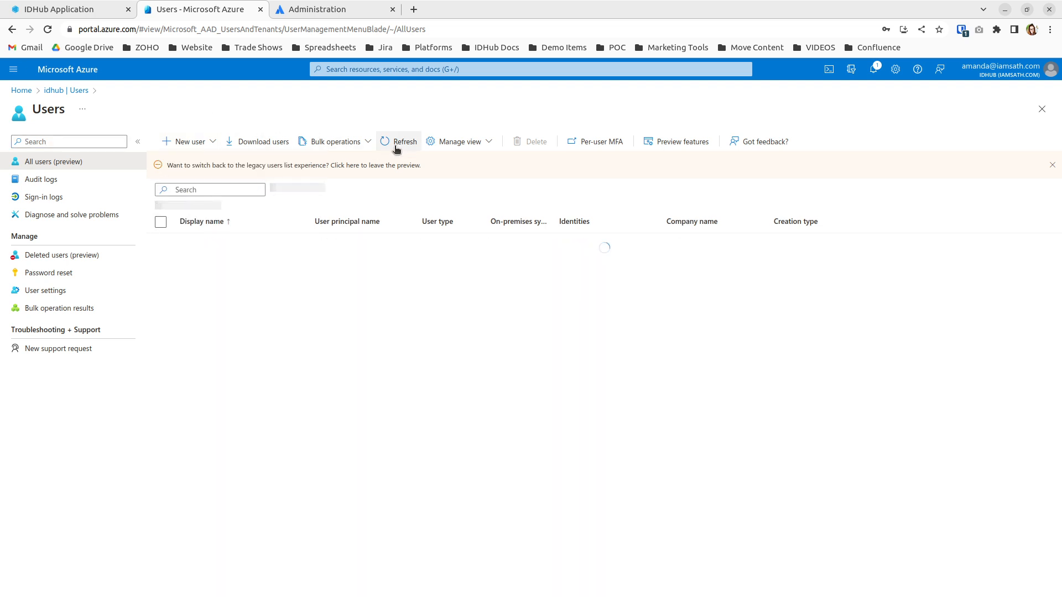
left_click(400, 143)
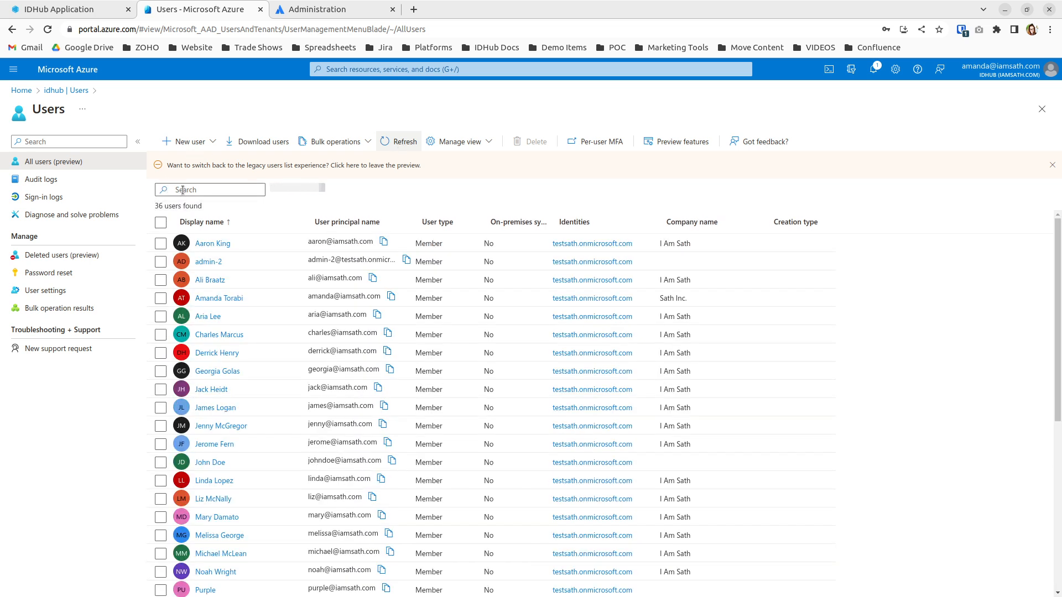
left_click(402, 142)
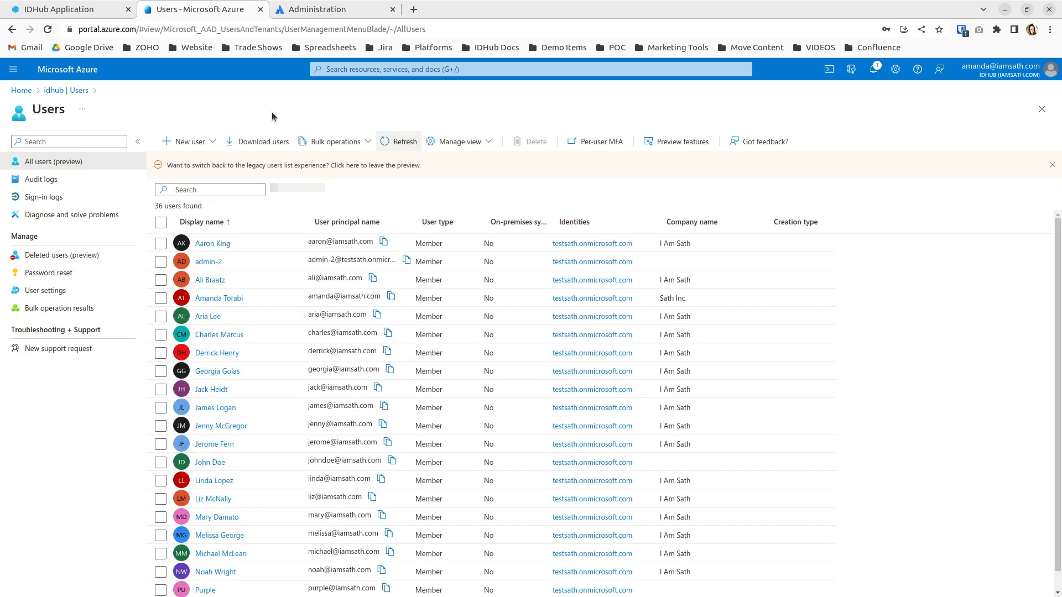
Search the users for 'yellow', then clear the search and refresh the full 36-user list.
left_click(220, 190)
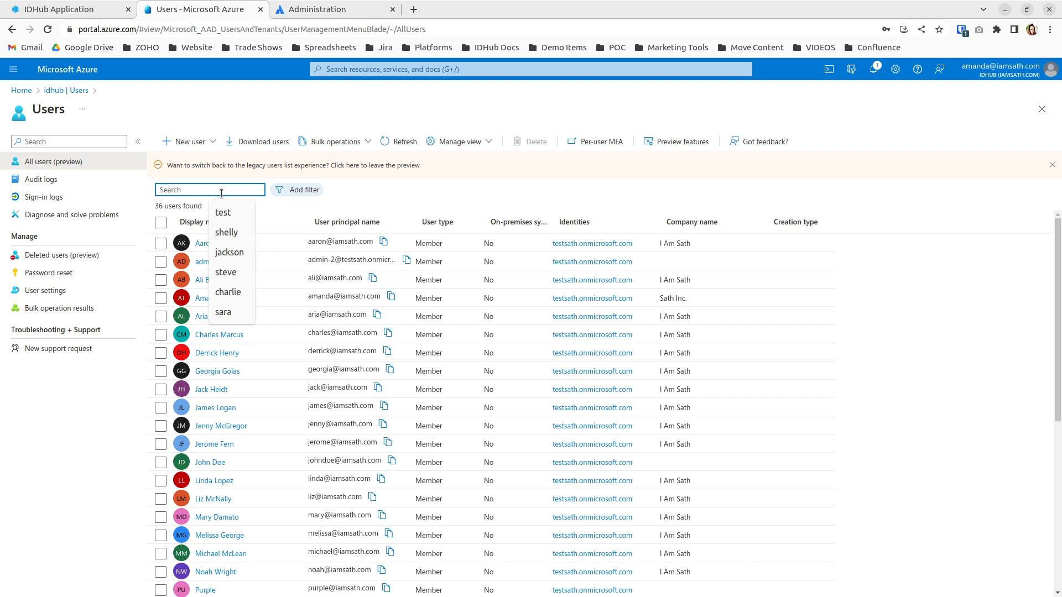
type("yellow")
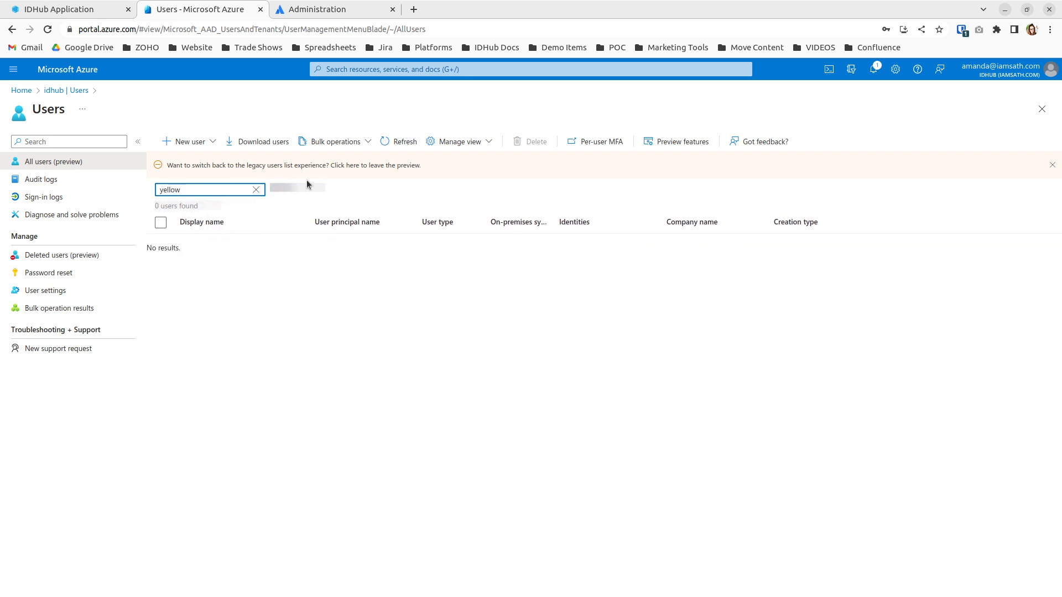
key("BackSpace")
key("BackSpace")
key("BackSpace")
key("BackSpace")
key("BackSpace")
key("BackSpace")
left_click(395, 142)
left_click(395, 142)
left_click(395, 142)
left_click(186, 188)
type("yellow")
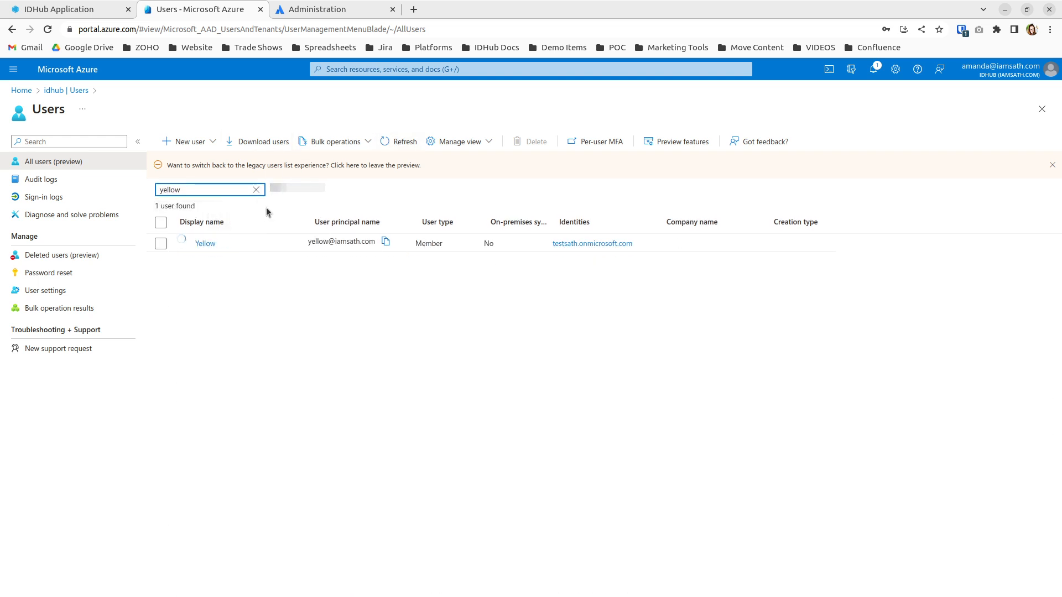
left_click(207, 245)
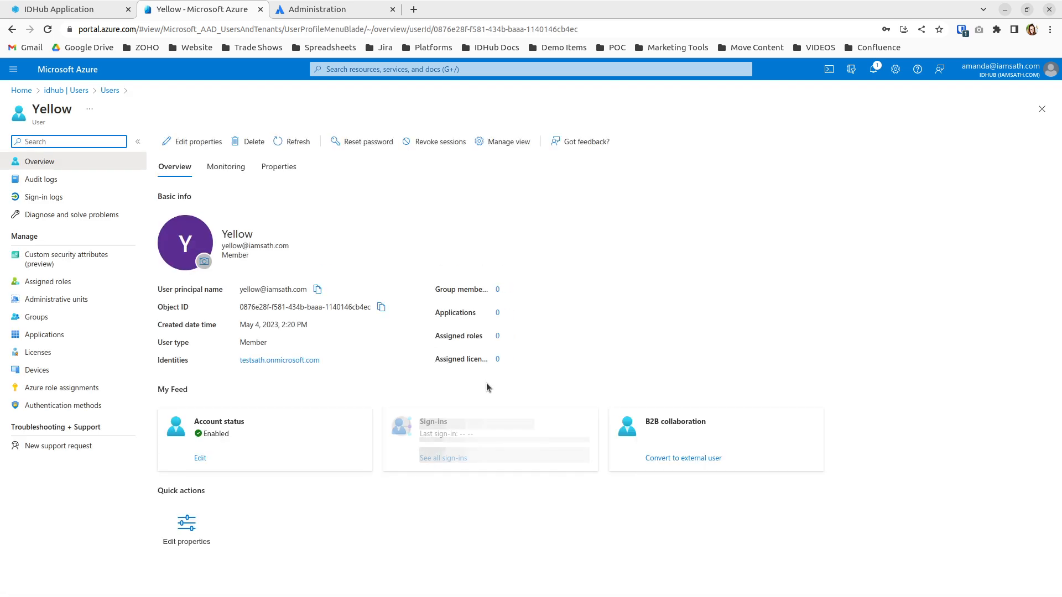
left_click(498, 289)
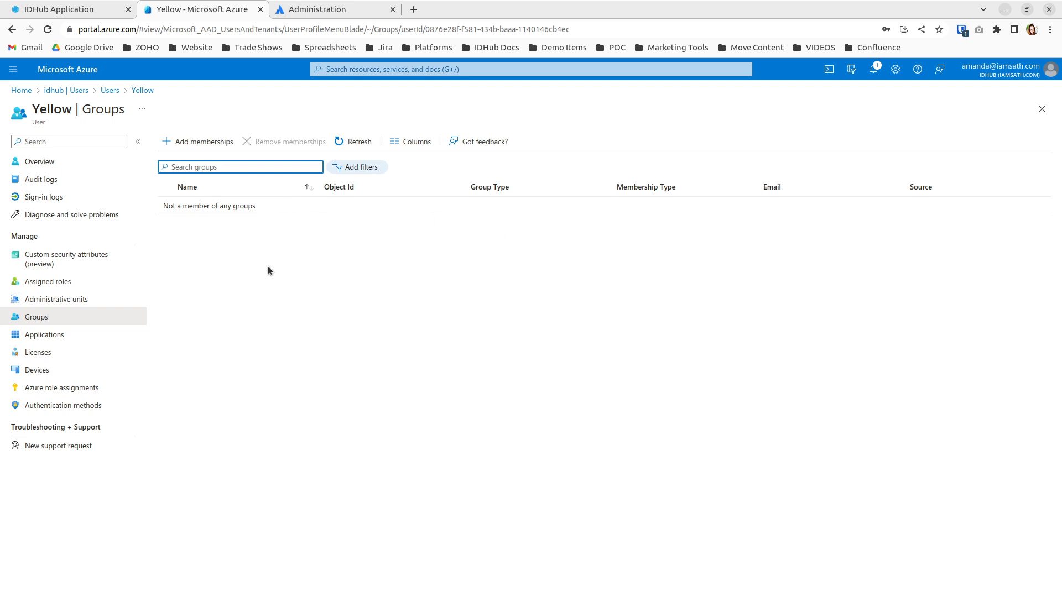
left_click(55, 90)
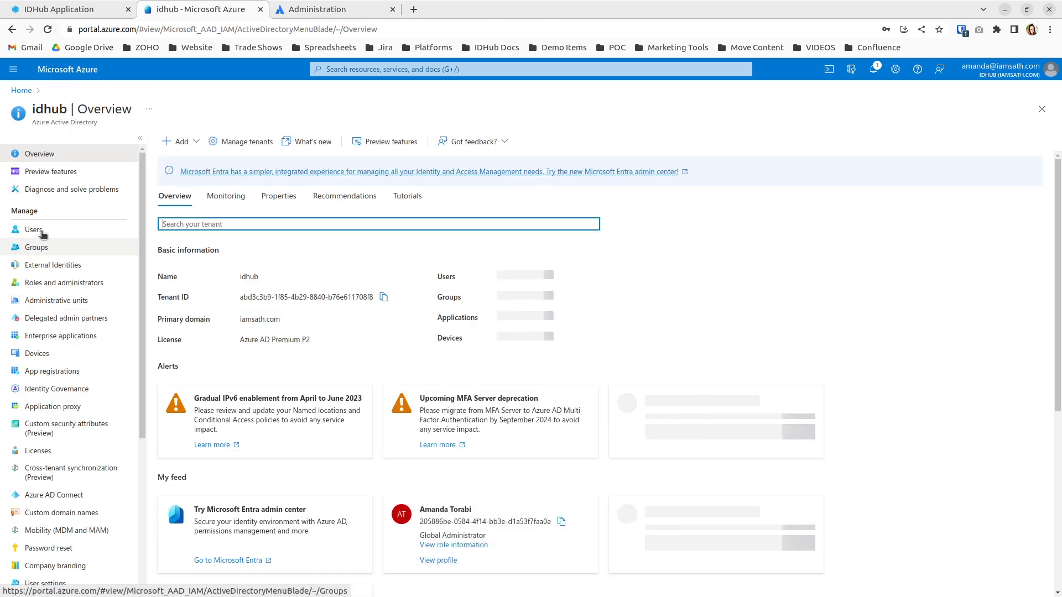
left_click(34, 230)
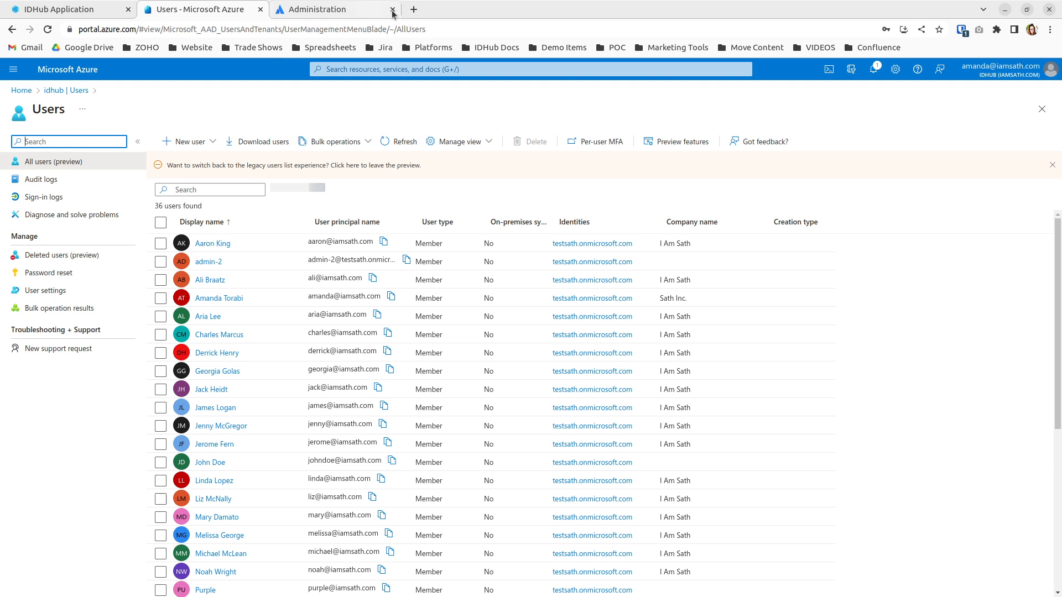
In IDHub, search the catalog for 'yellow', then clear the search.
left_click(34, 5)
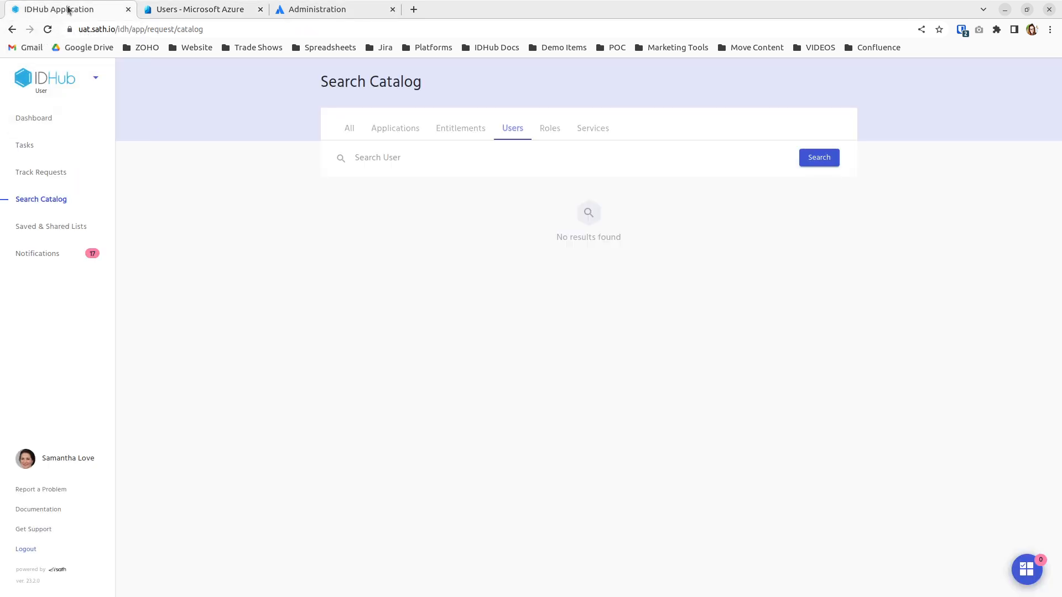
left_click(481, 159)
type("yellow")
left_click(829, 162)
double_click(360, 159)
key("BackSpace")
Switch to the Admin app and submit an Application Sync reconcile for Azure AD.
left_click(96, 78)
left_click(69, 116)
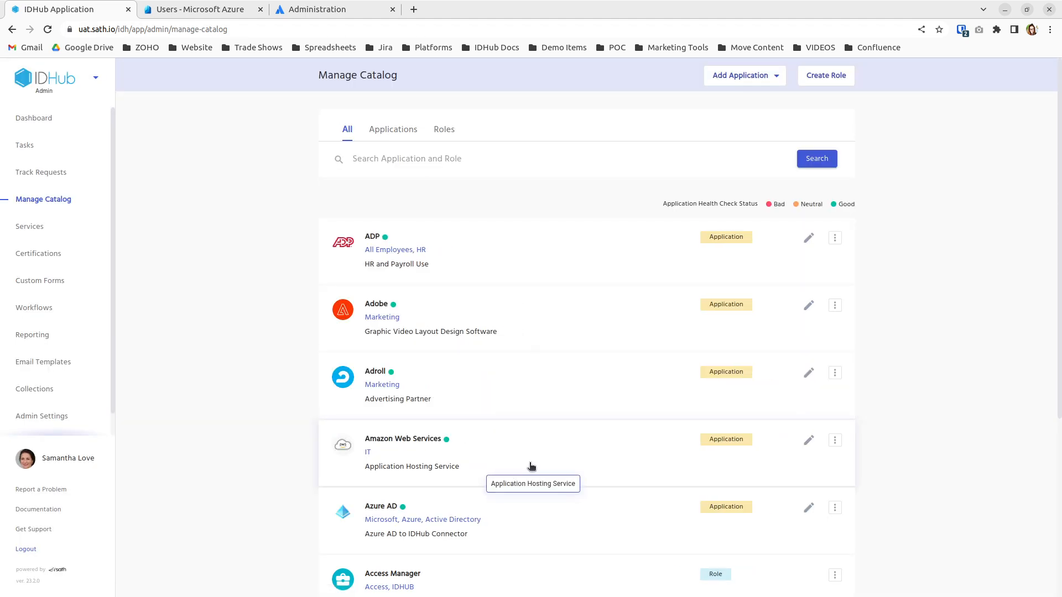
left_click(835, 508)
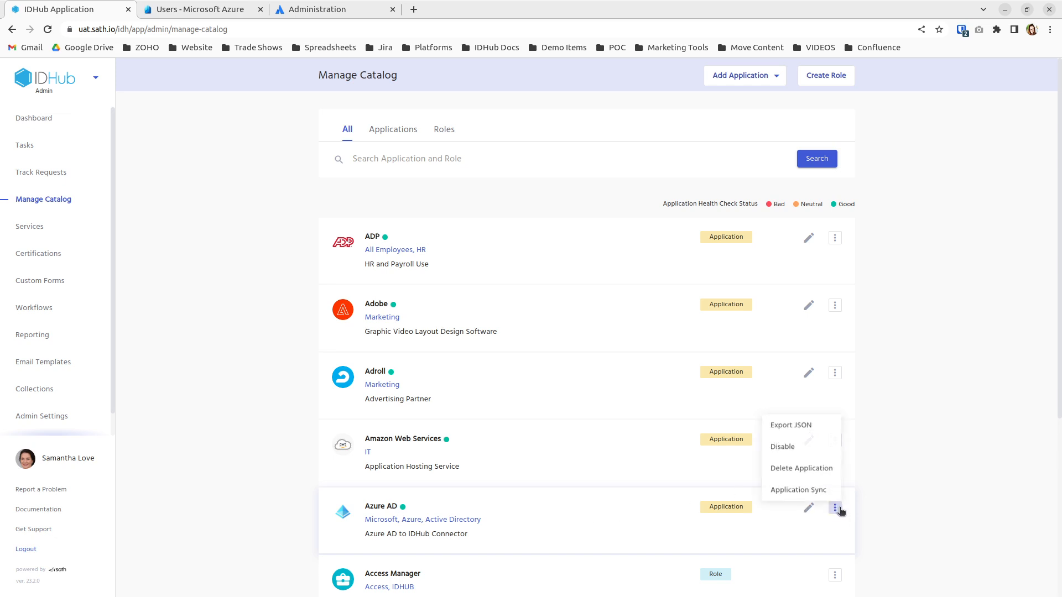
left_click(797, 490)
left_click(414, 304)
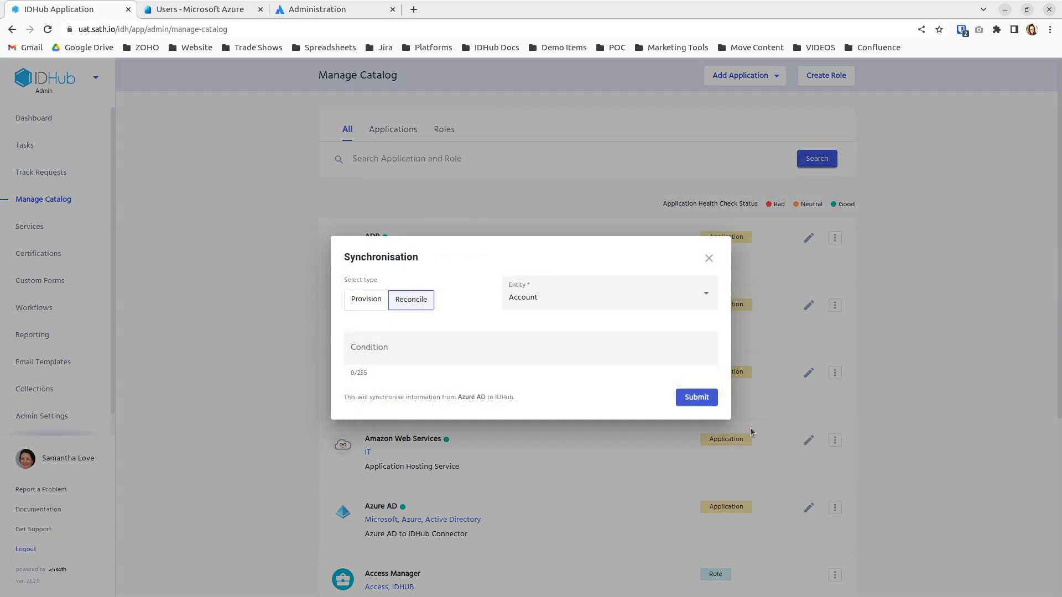
left_click(701, 398)
left_click(641, 355)
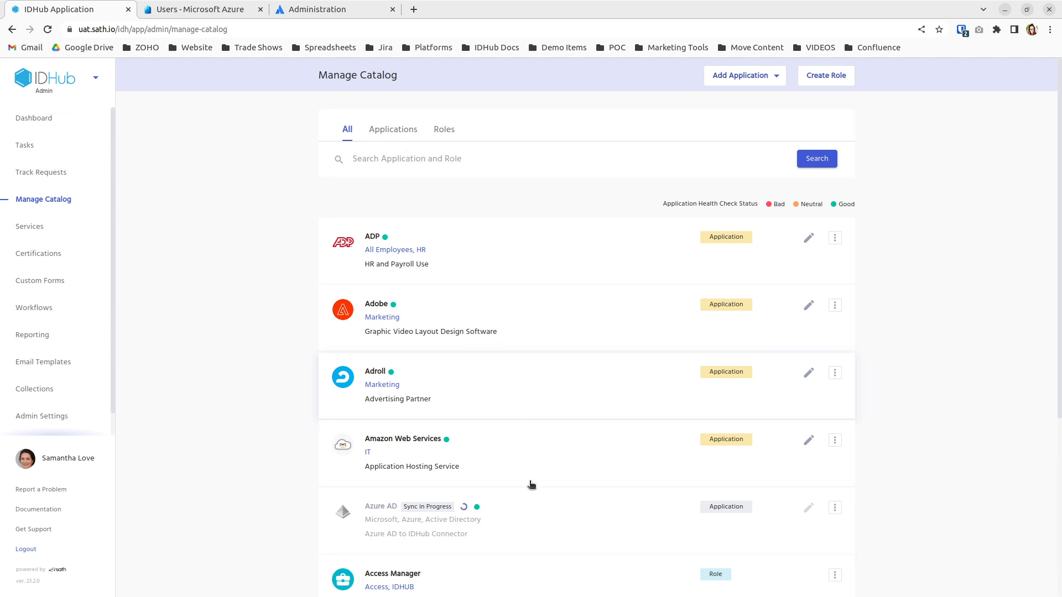
Open the Azure AD application and check its Reconciliation logs against its details.
left_click(525, 532)
left_click(569, 137)
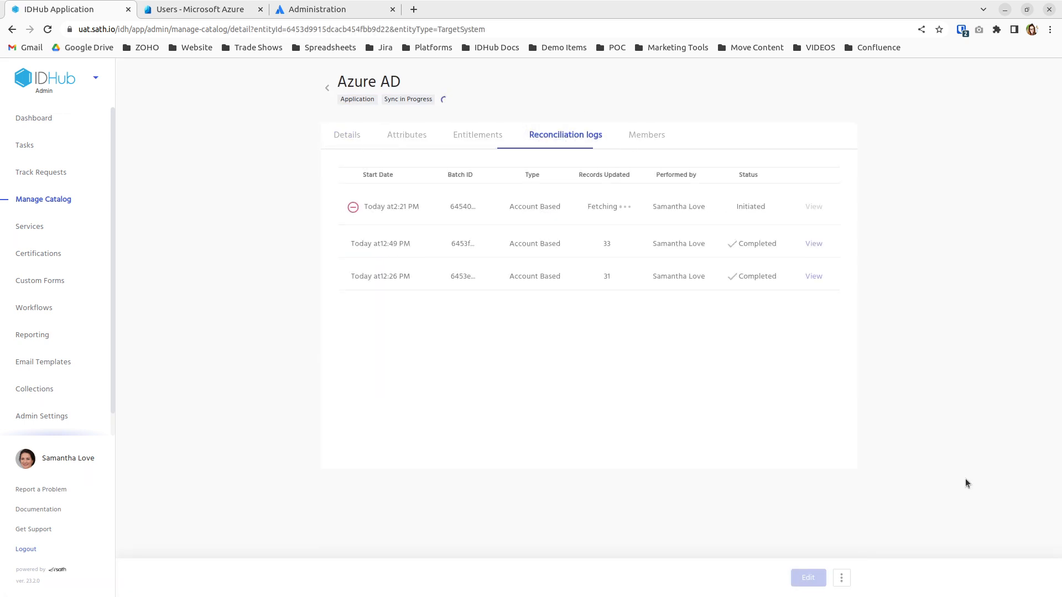
left_click(326, 143)
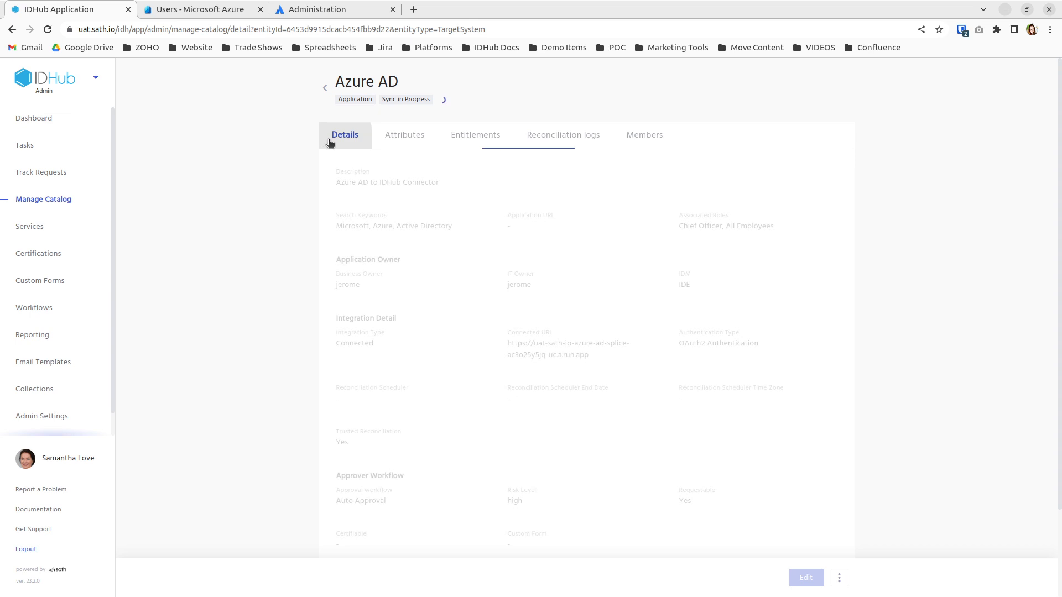
left_click(592, 134)
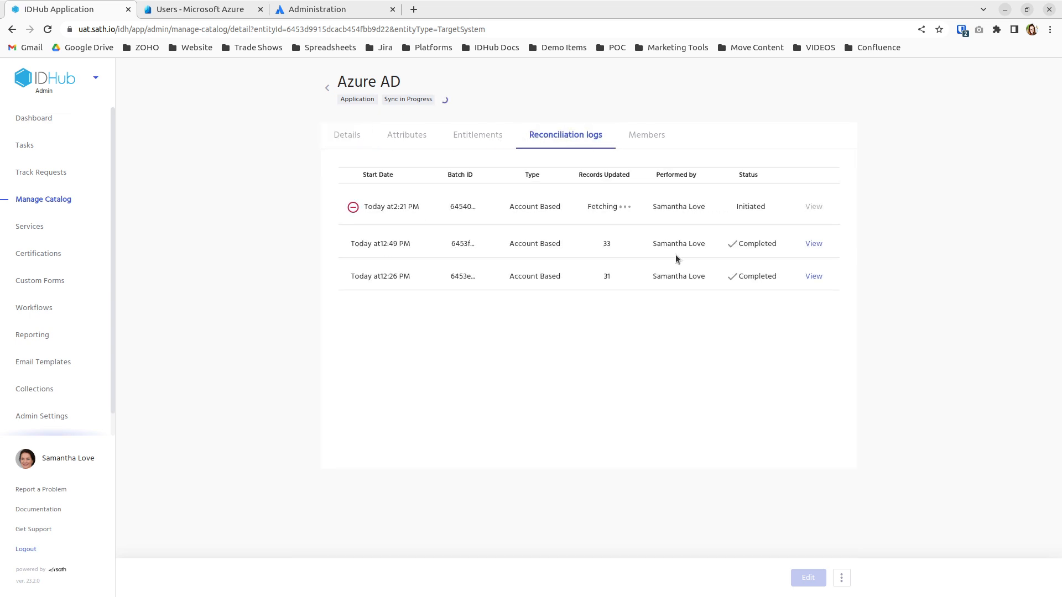
left_click(343, 136)
left_click(540, 138)
Reload and recheck the logs until the latest run shows Completed with 36 records updated.
left_click(366, 136)
left_click(527, 136)
left_click(486, 138)
left_click(565, 137)
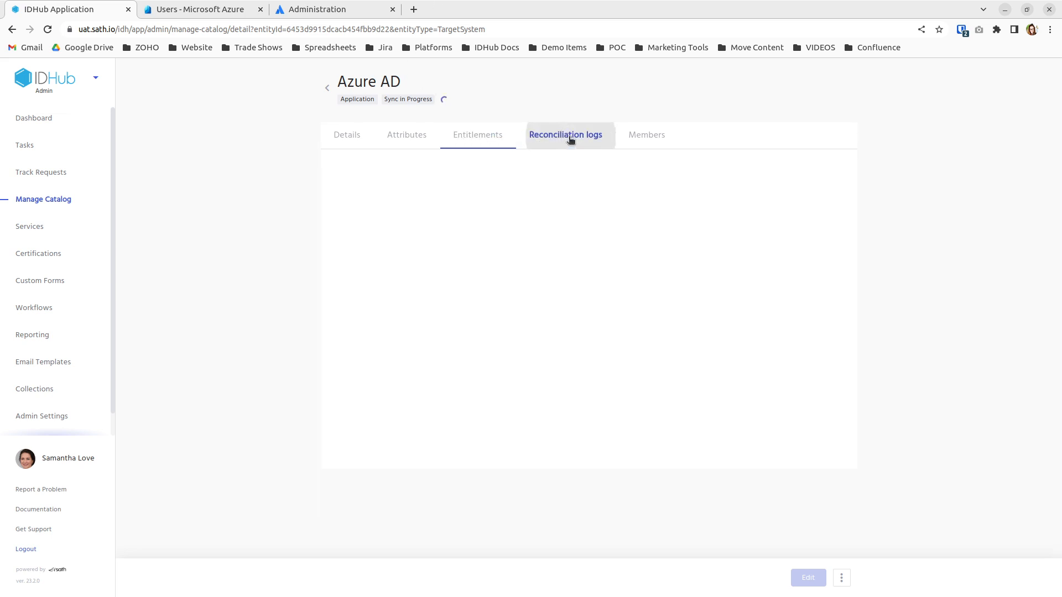
left_click(348, 135)
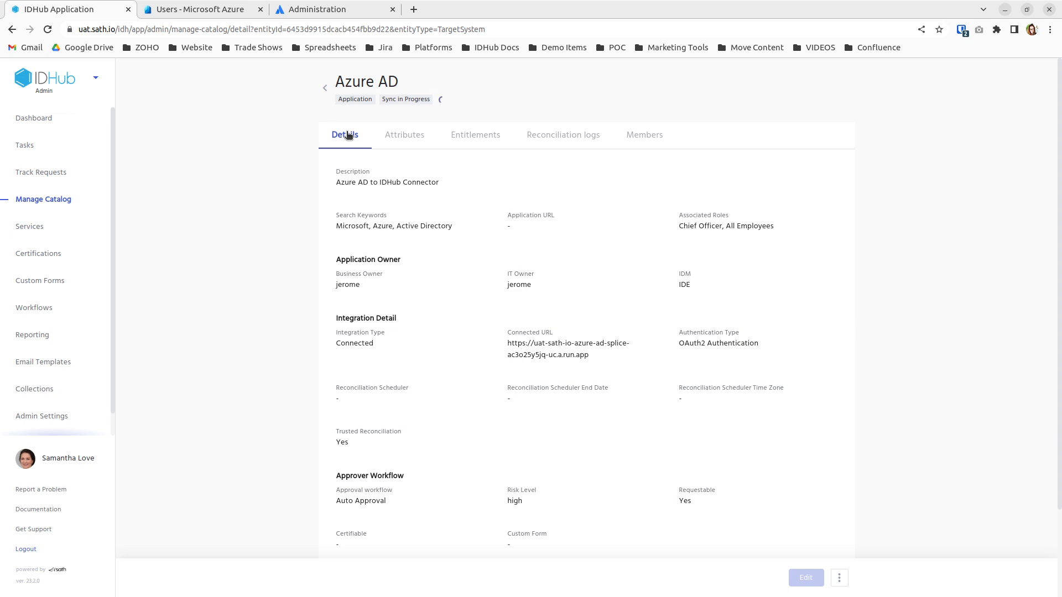
left_click(48, 30)
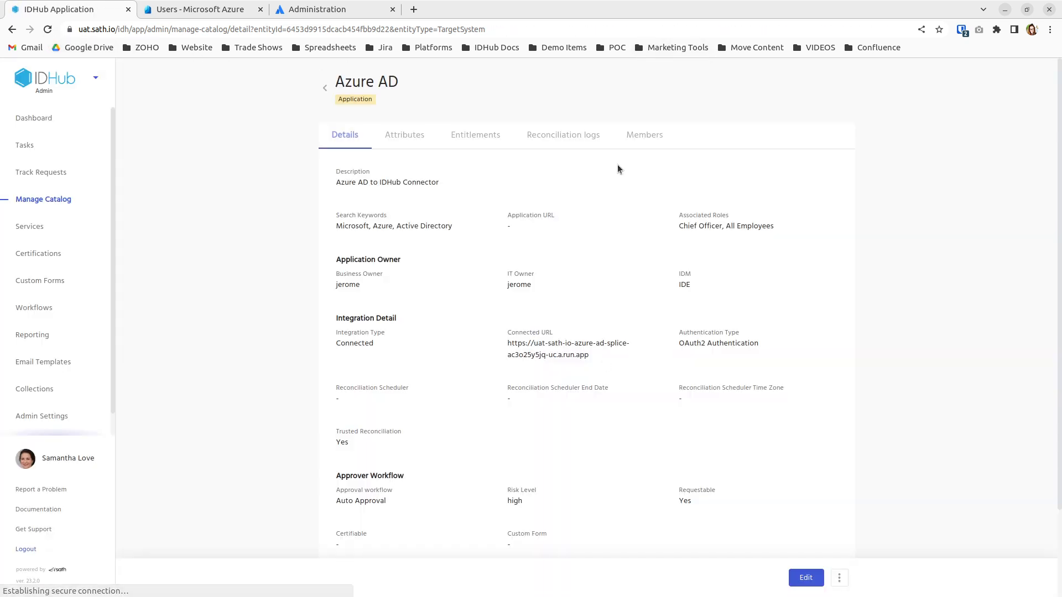
left_click(589, 138)
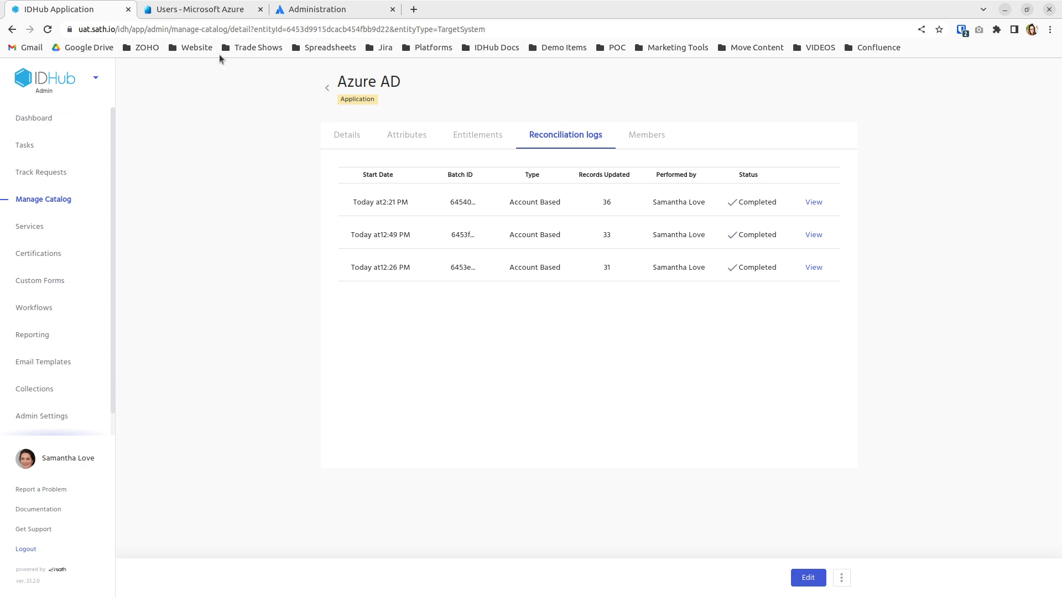
left_click(96, 77)
left_click(67, 138)
left_click(480, 128)
left_click(509, 128)
left_click(482, 155)
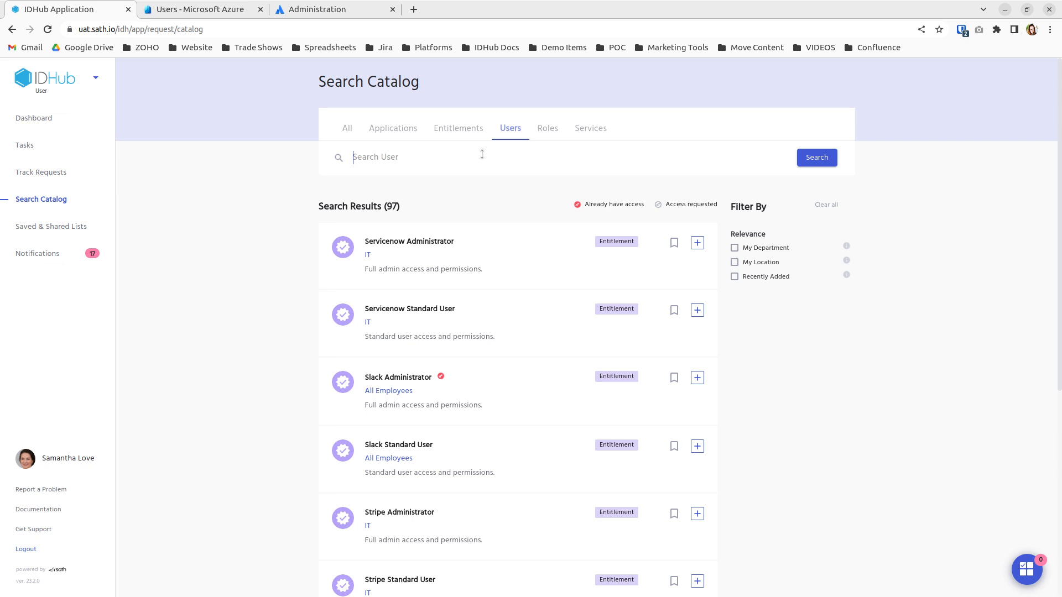
type("yellow")
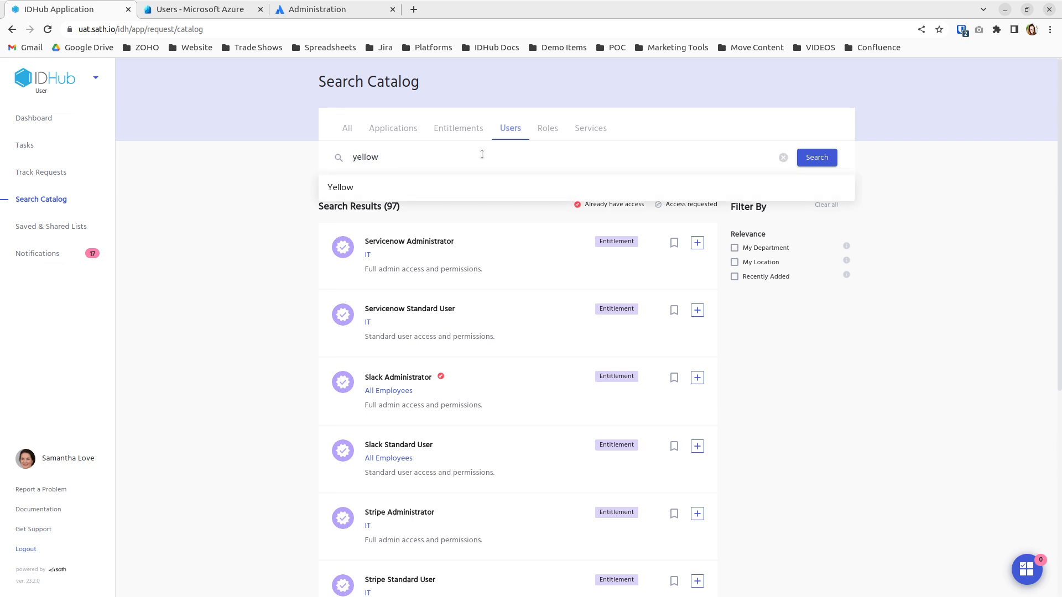
left_click(607, 404)
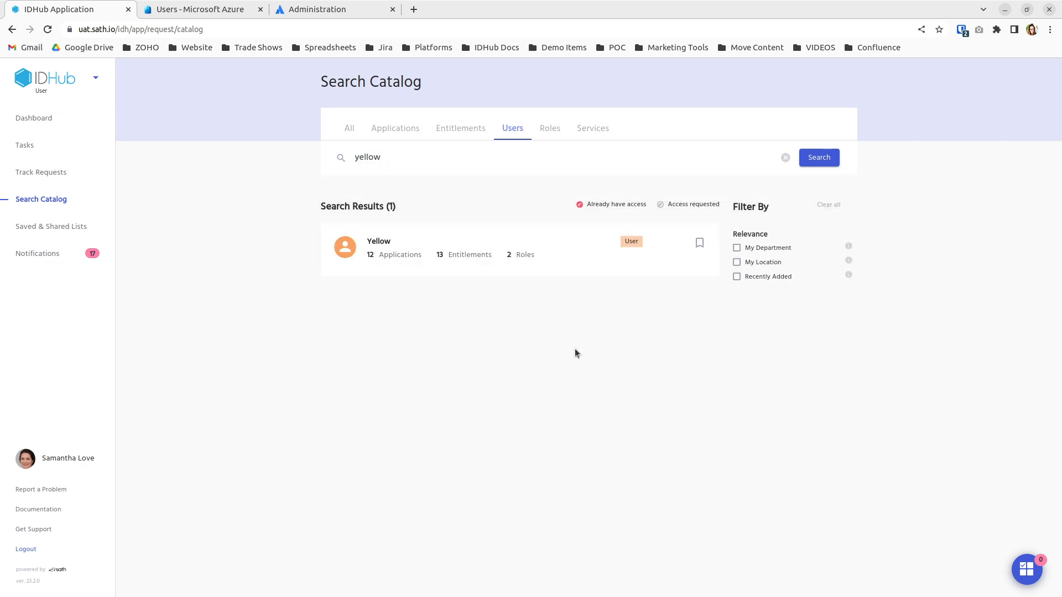
left_click(514, 268)
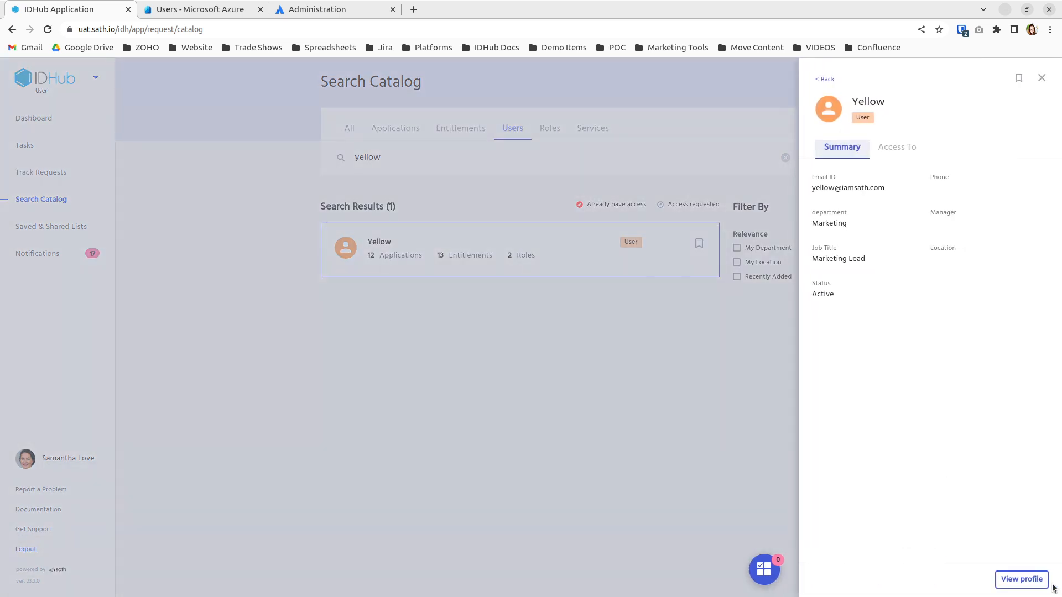
left_click(1040, 583)
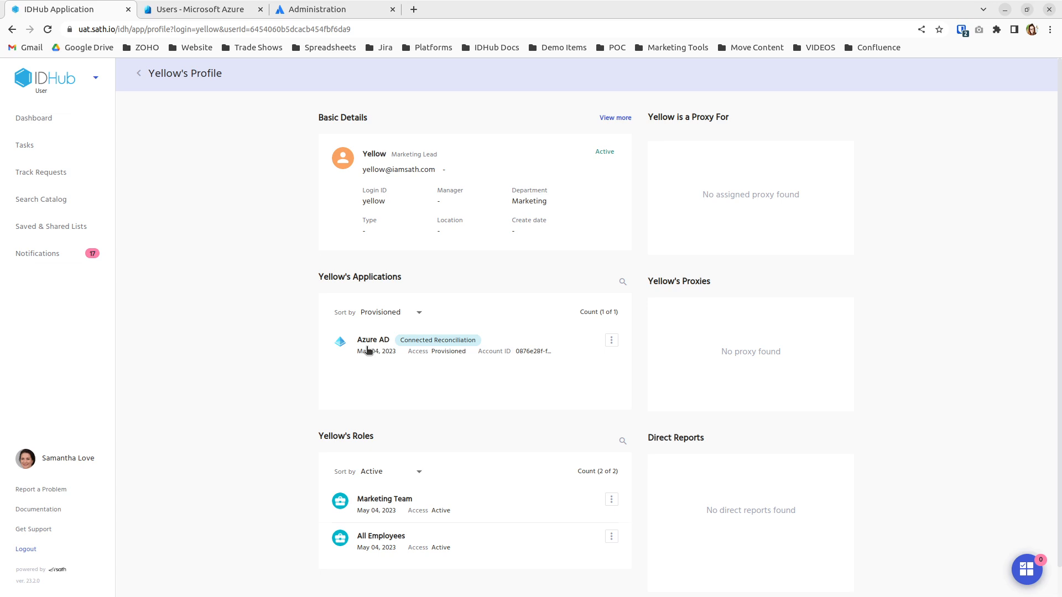
Review the entitlements on Yellow's reconciled Azure AD account.
left_click(521, 345)
left_click(908, 142)
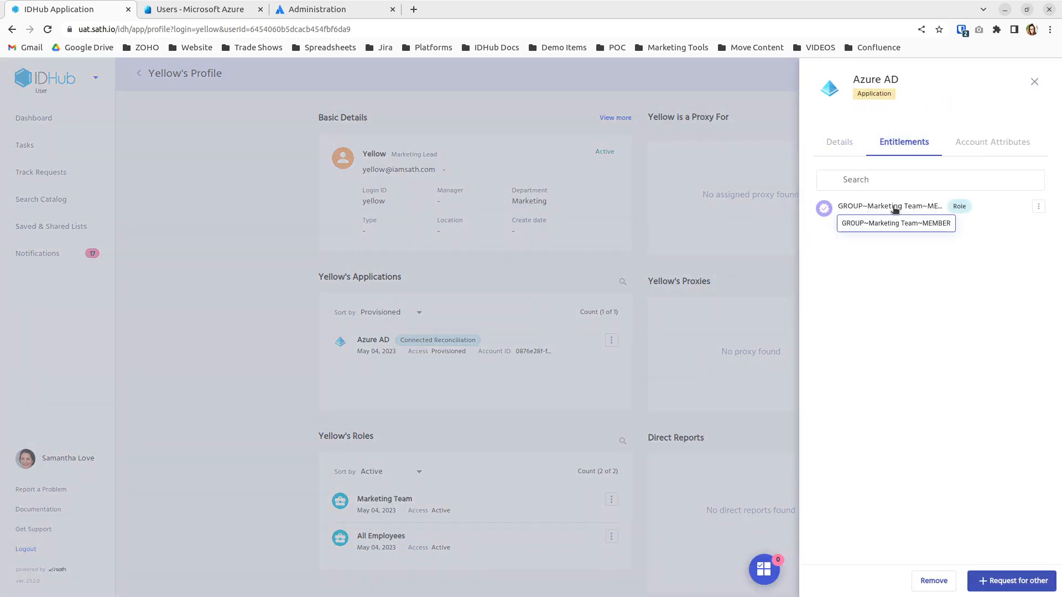
left_click(659, 367)
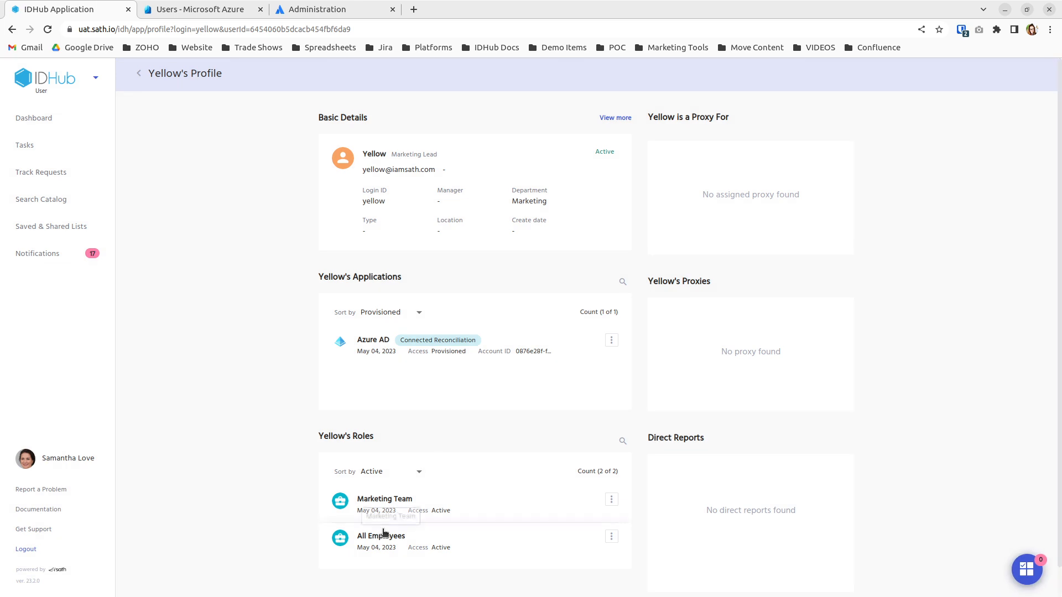
Inspect the Azure AD group and Jira project entitlements the Marketing Team role grants.
left_click(462, 508)
left_click(889, 142)
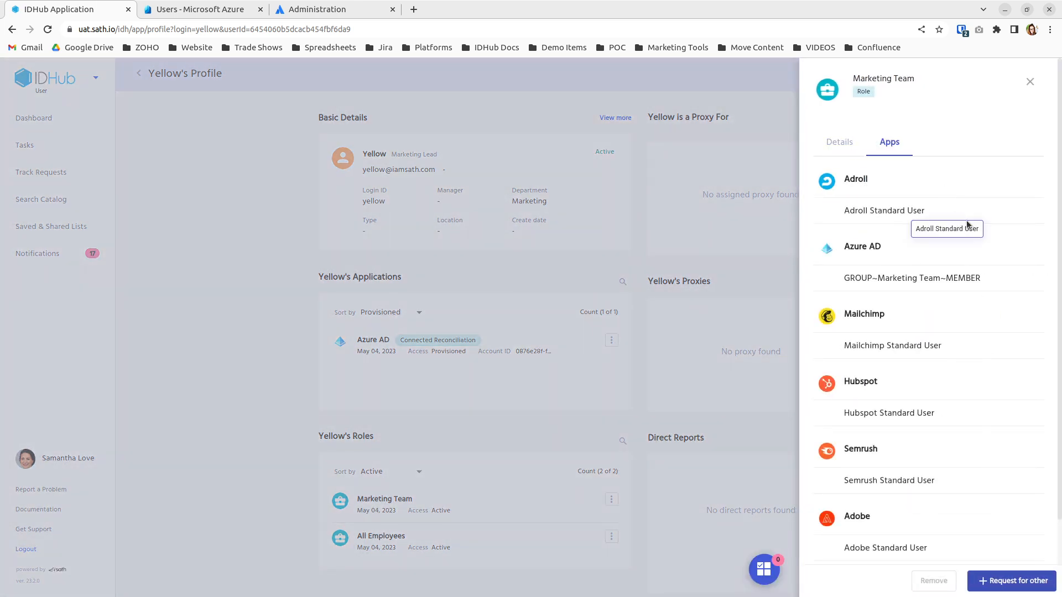
scroll(974, 299, "down", 2)
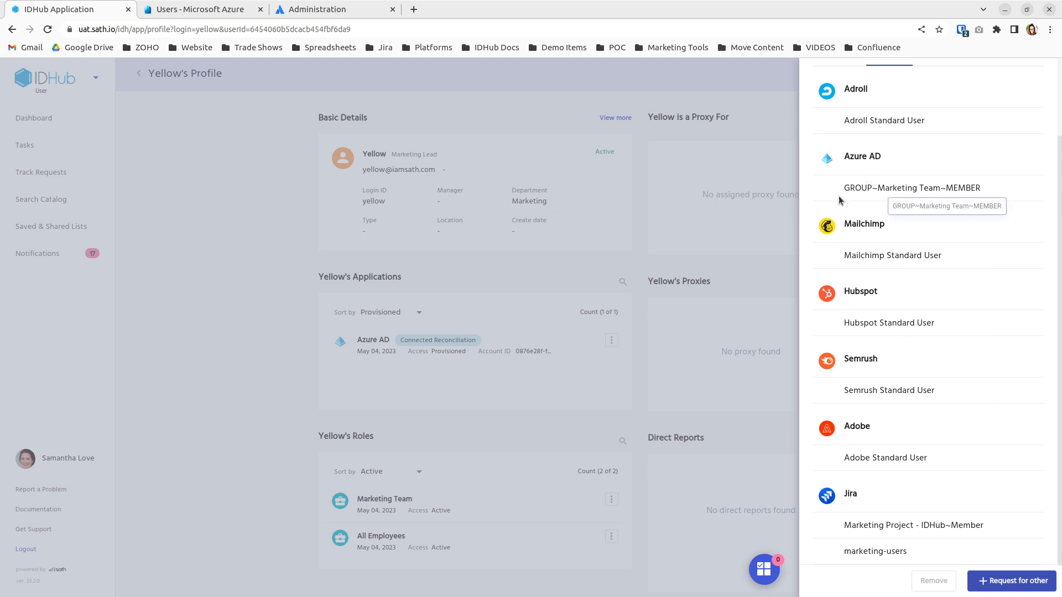
left_click_drag(840, 191, 995, 190)
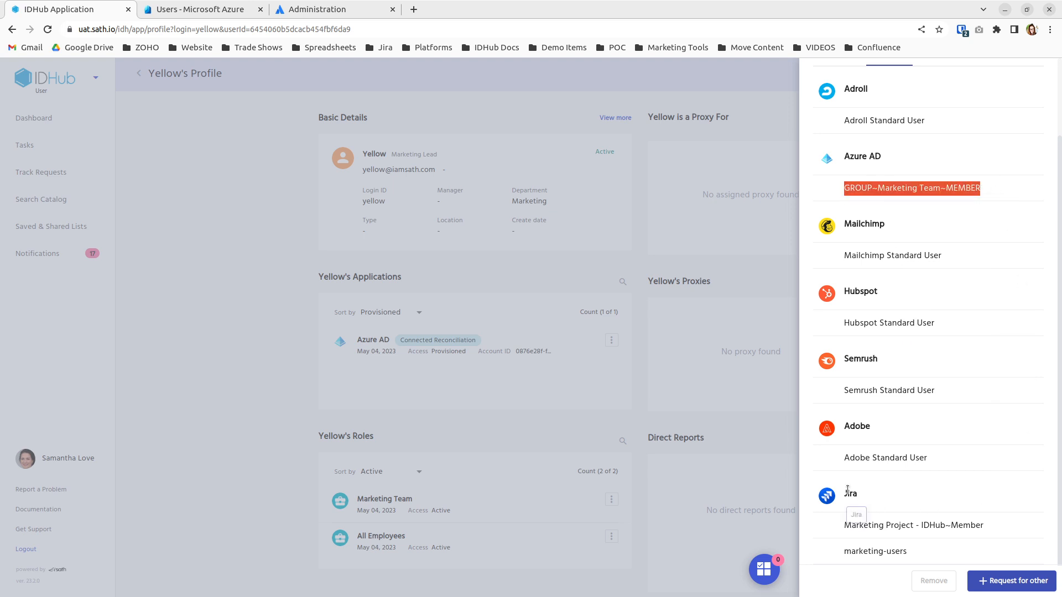
left_click_drag(849, 532, 919, 527)
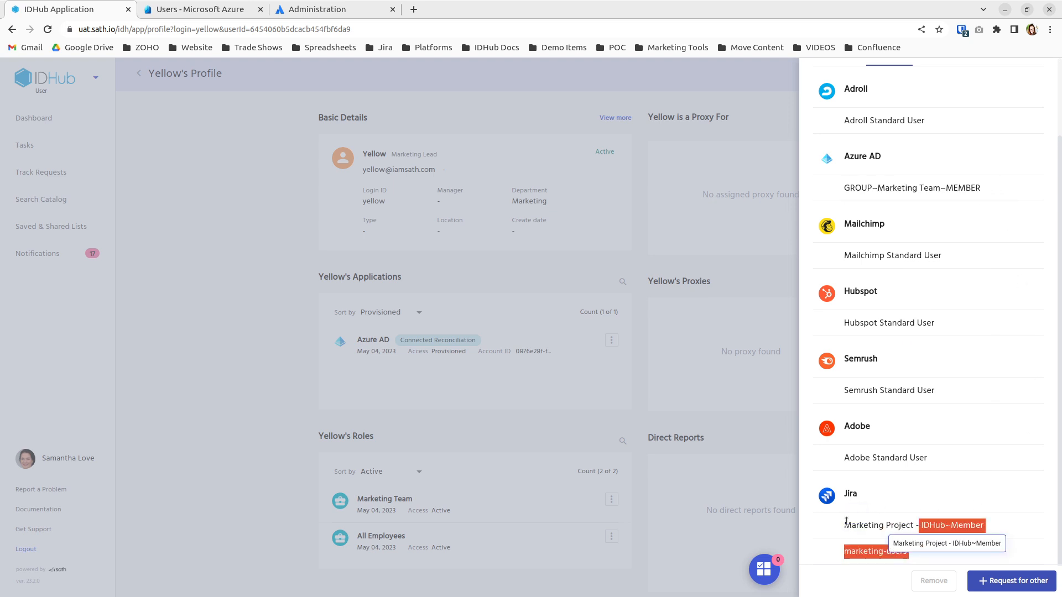
double_click(846, 524)
left_click(841, 552)
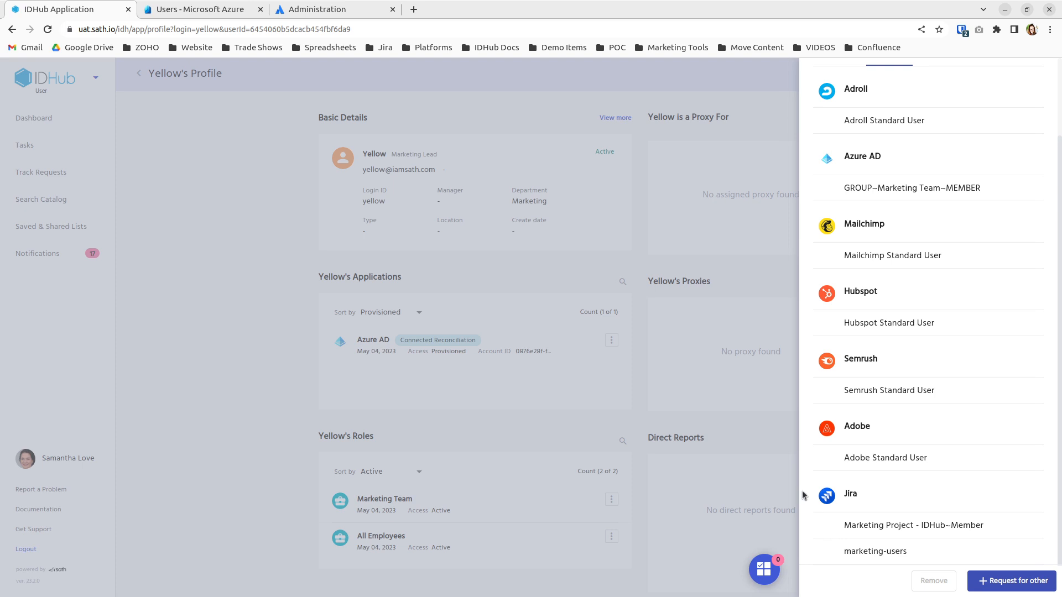
left_click(232, 200)
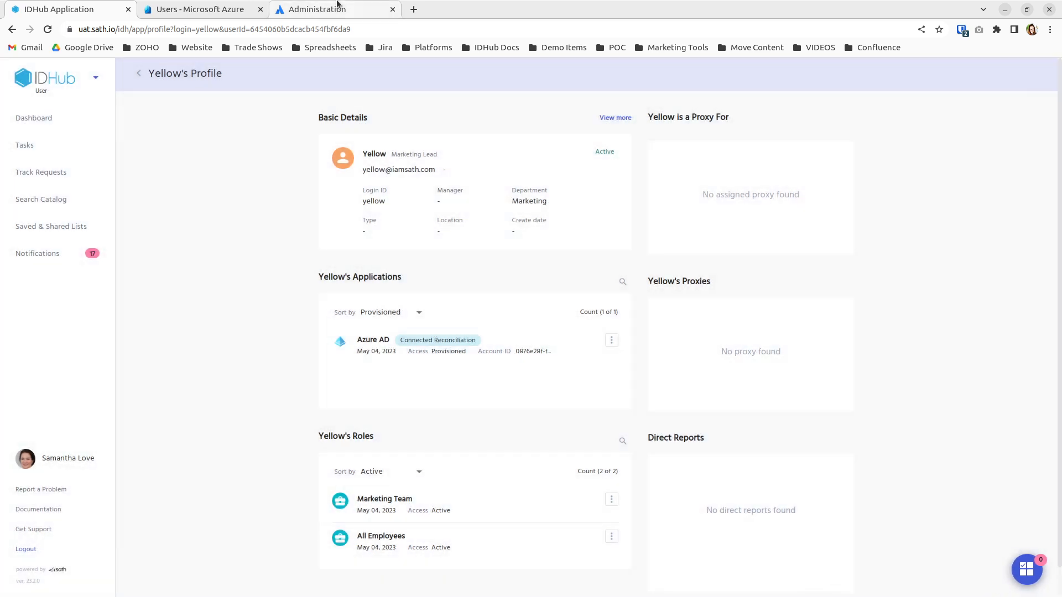
Search Azure users for 'yellow' and open Marketing Team's Members list from Yellow's Groups.
left_click(212, 8)
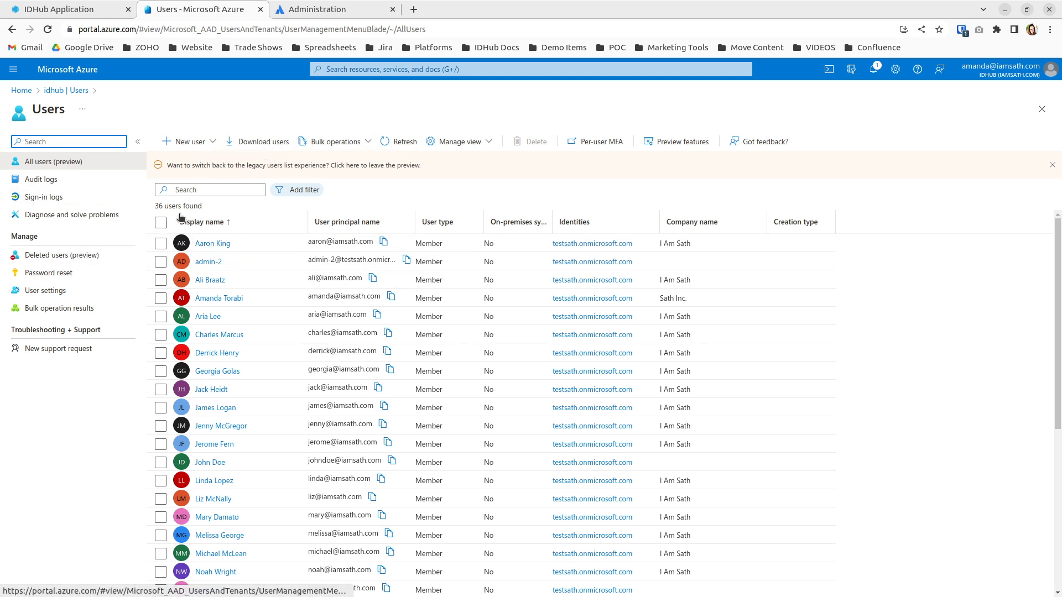
left_click(212, 189)
type("yellow")
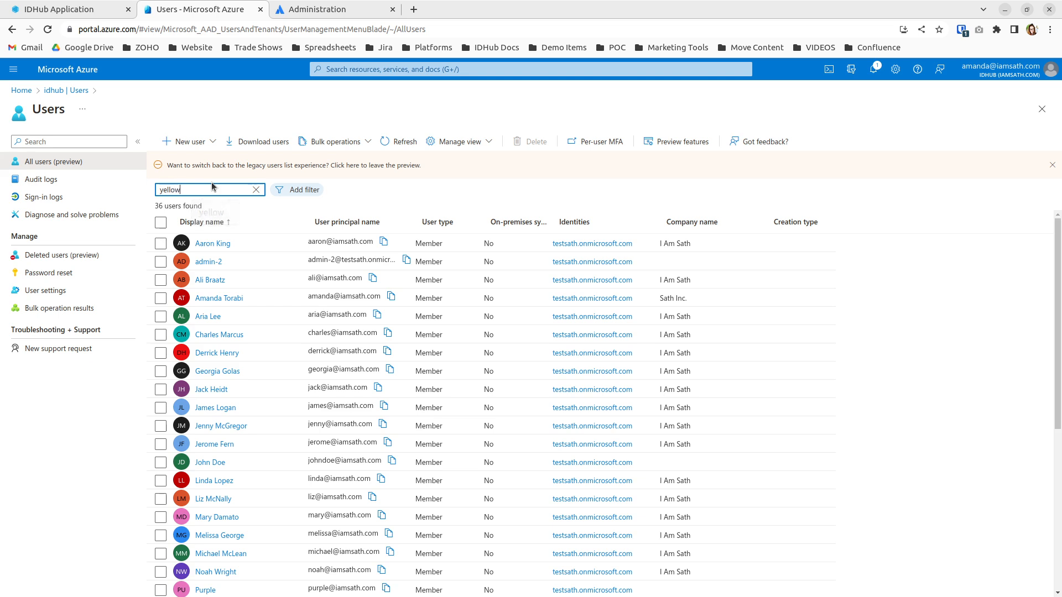
left_click(213, 244)
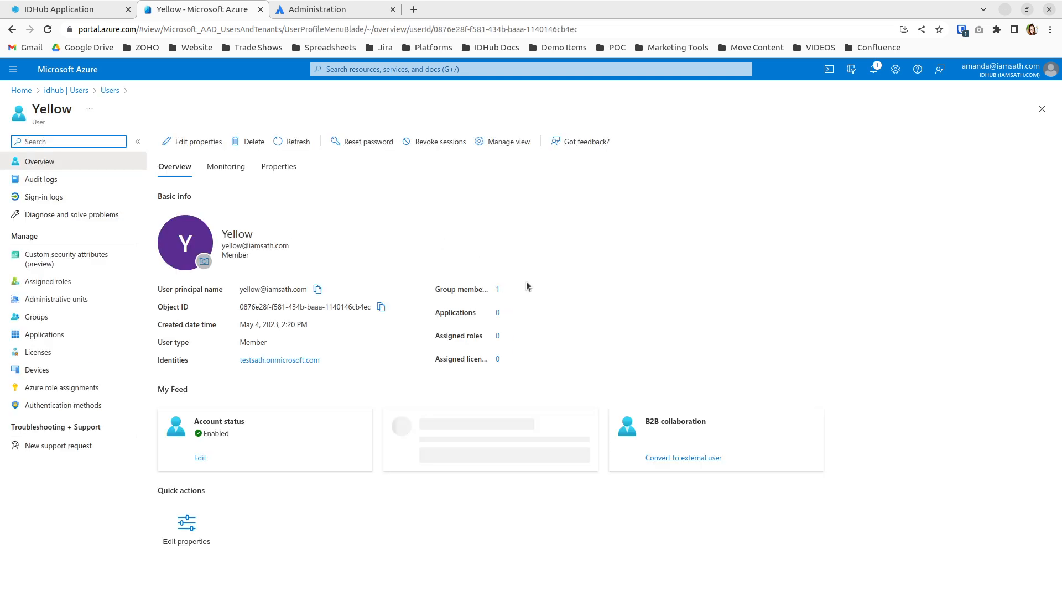
left_click(498, 289)
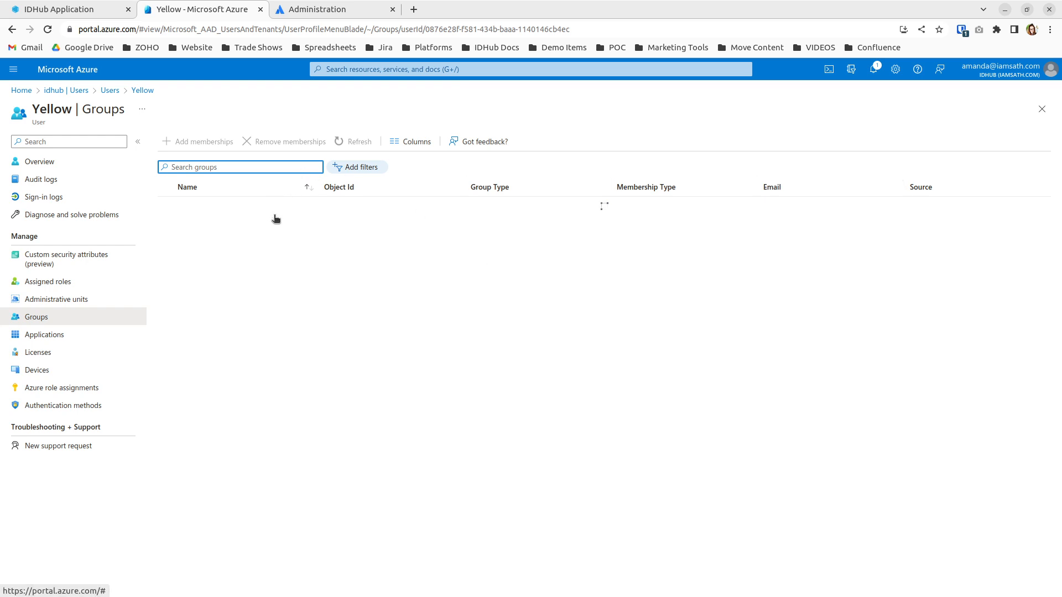
left_click(227, 208)
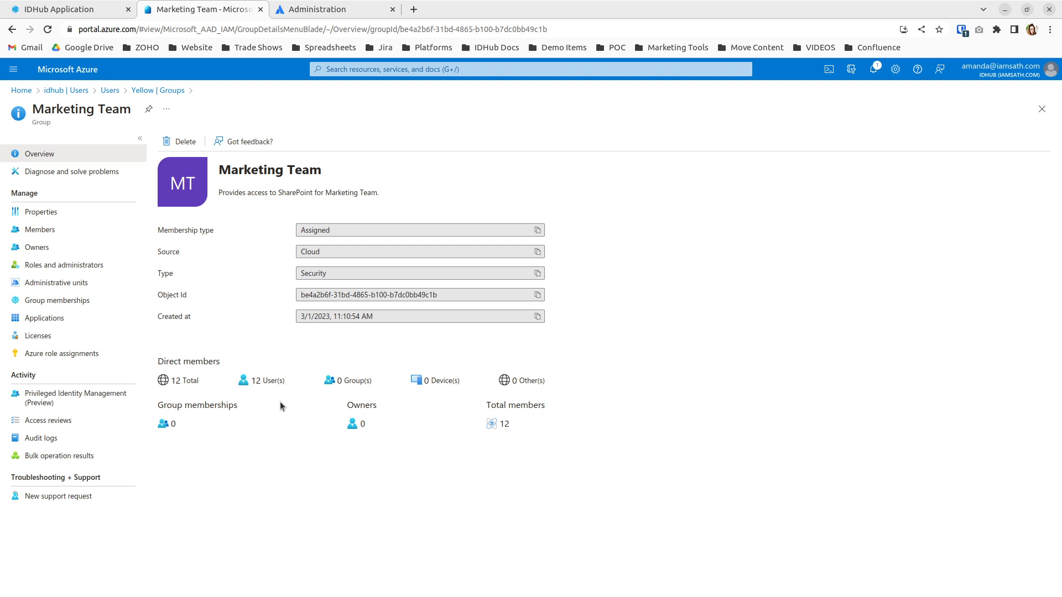
left_click(69, 231)
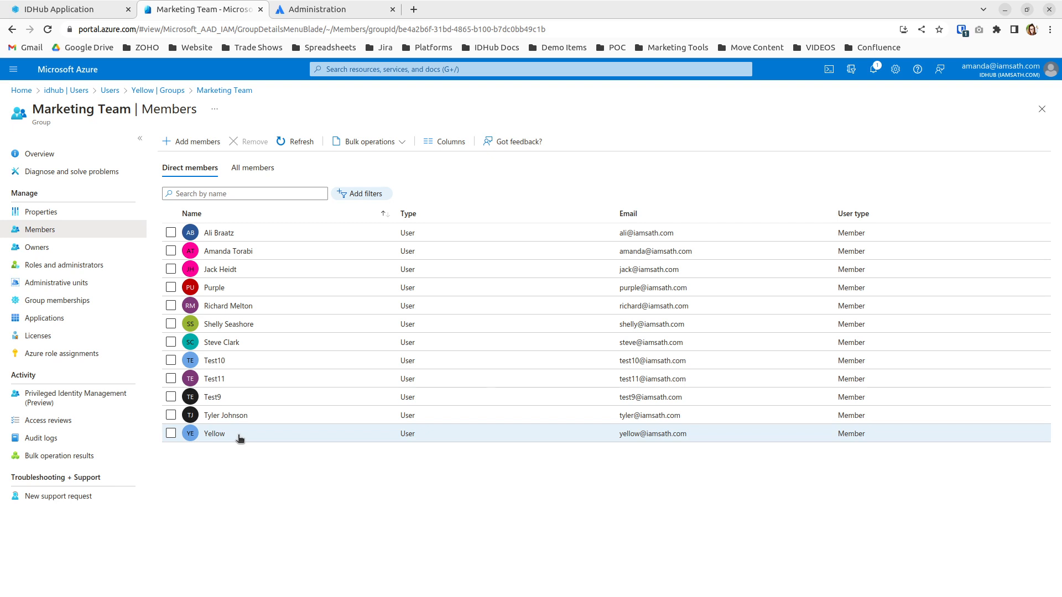
Go to Atlassian Administration, briefly visiting Jira Software through the product switcher.
left_click(364, 5)
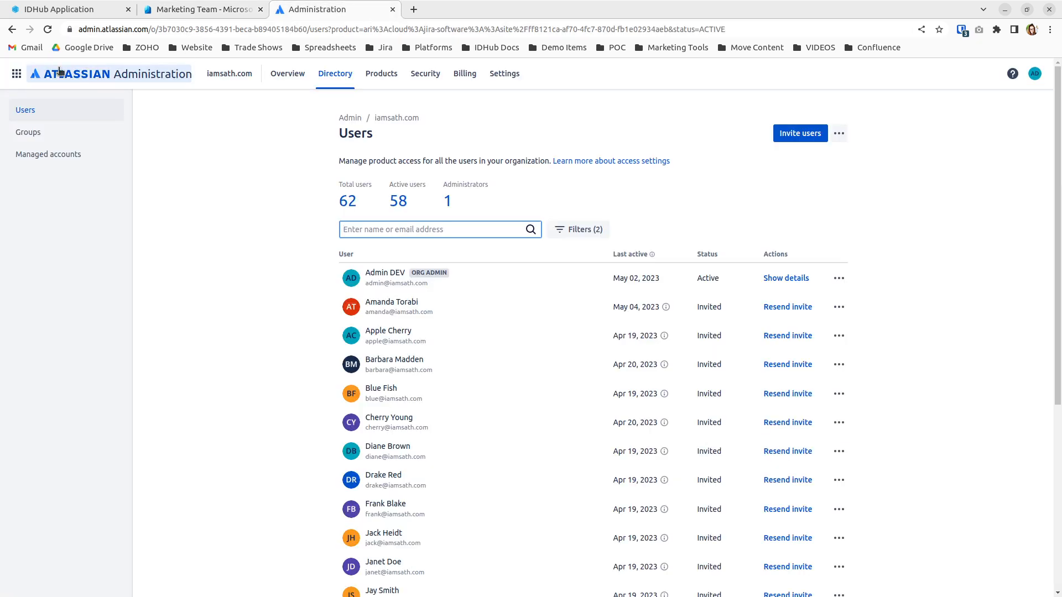
left_click(21, 75)
left_click(61, 131)
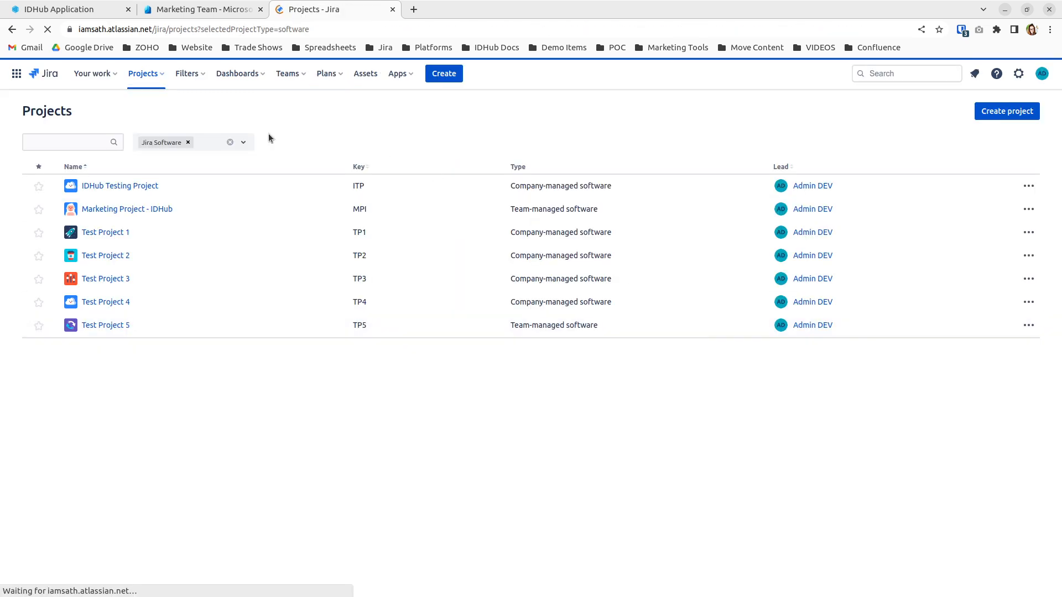
left_click(20, 77)
left_click(96, 241)
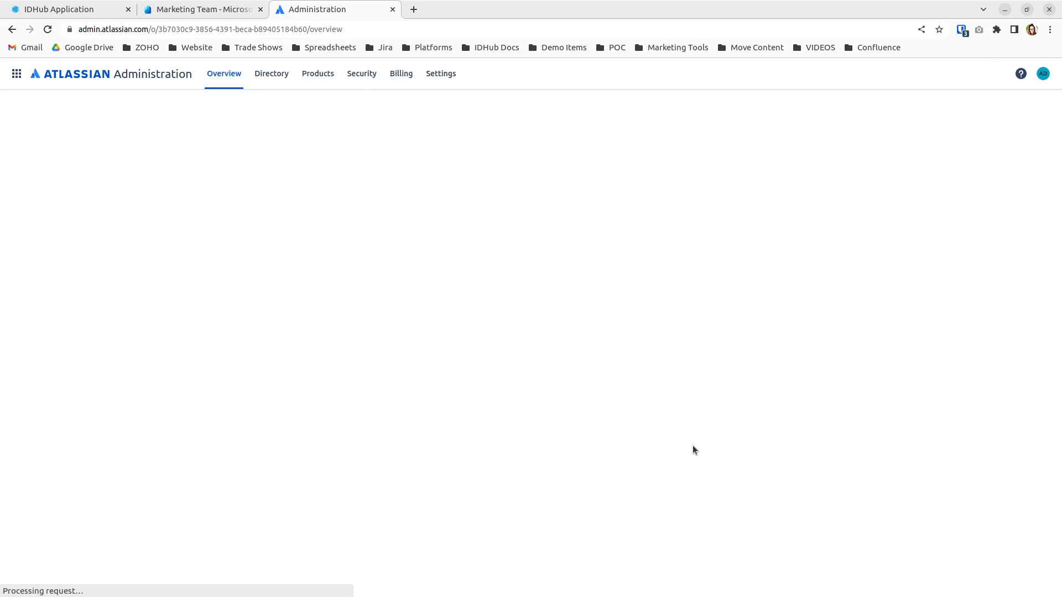
Search Jira Software's Manage users for 'yellow' and view Yellow's user details.
left_click(682, 346)
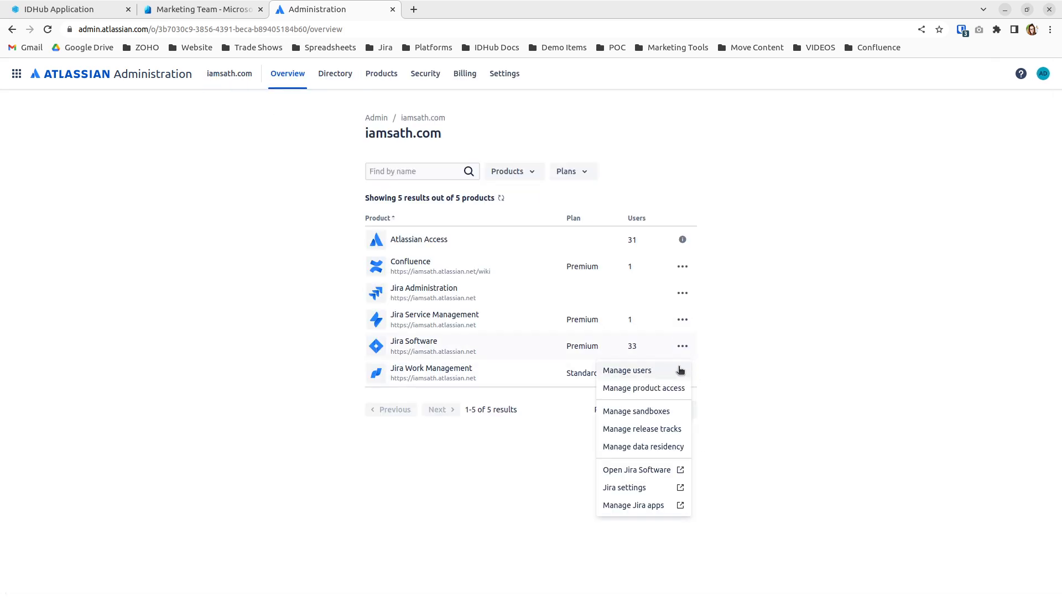
left_click(675, 371)
left_click(439, 235)
type("yellow")
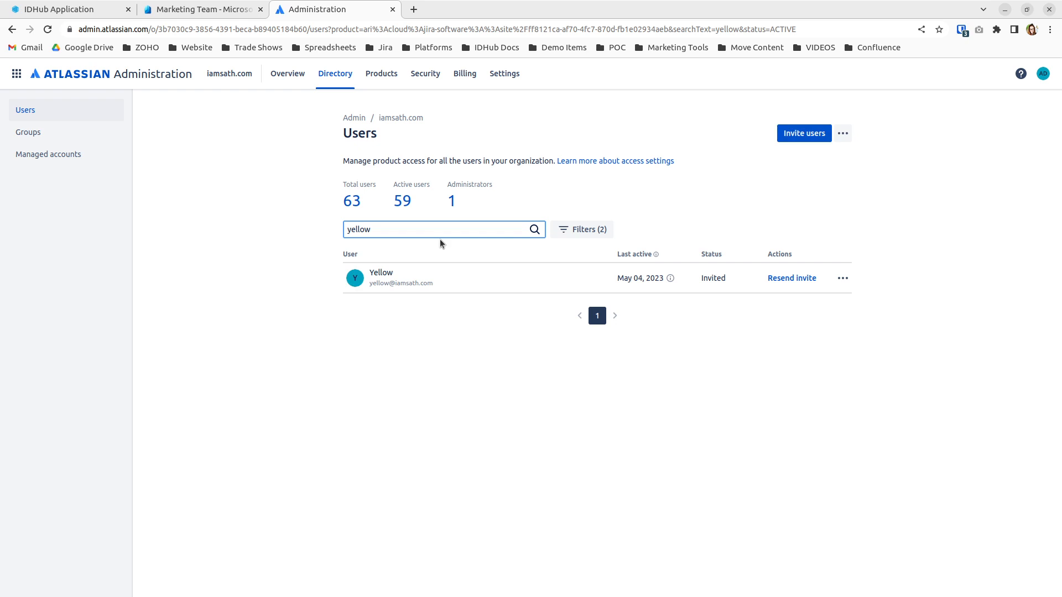
left_click(381, 273)
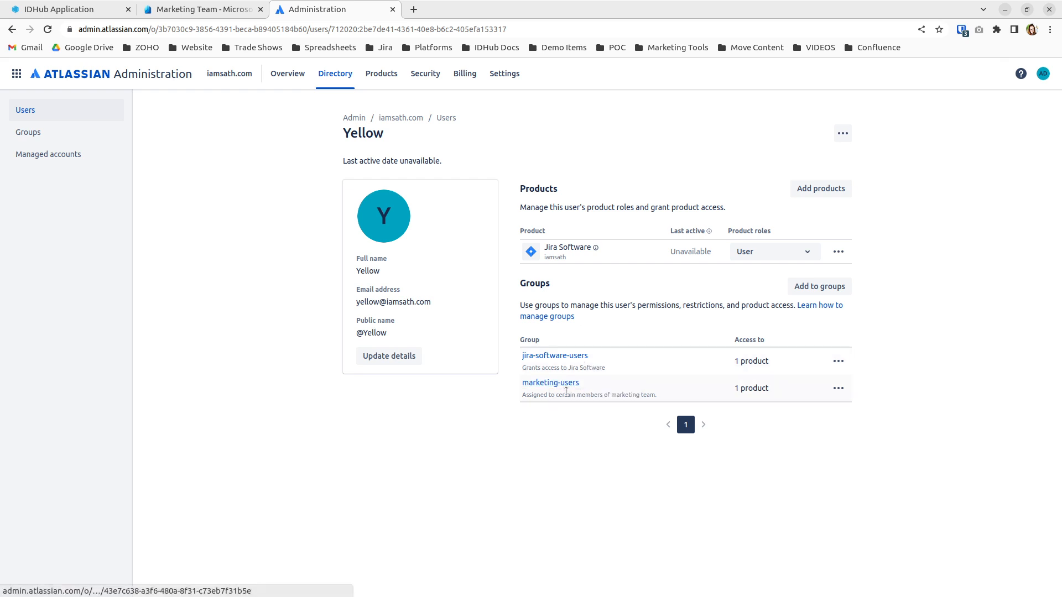
left_click(21, 81)
left_click(82, 140)
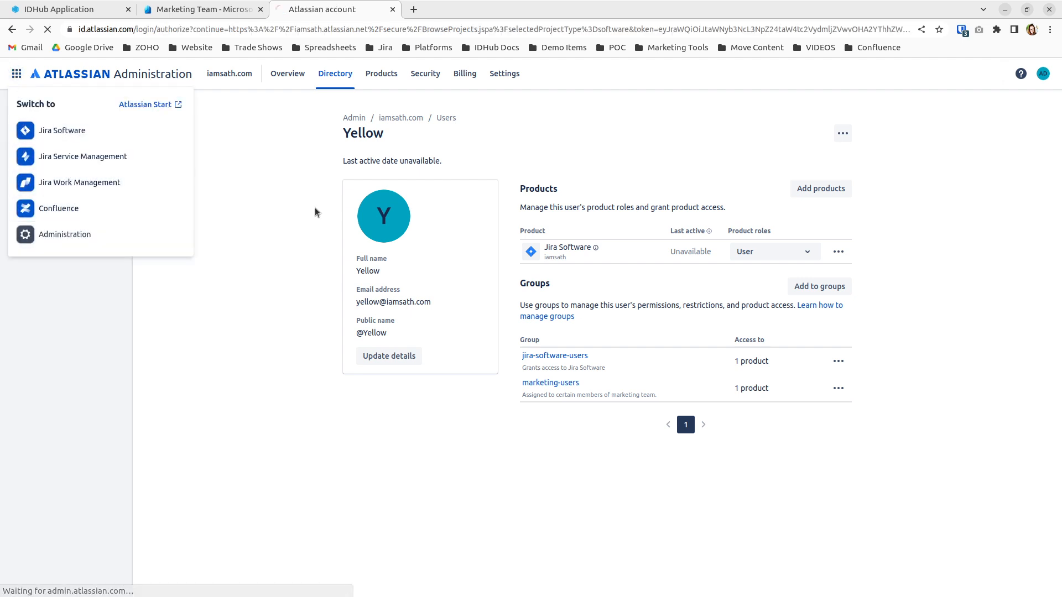
Filter the Marketing Project - IDHub Access list for 'yellow' to show Yellow as Member.
left_click(135, 208)
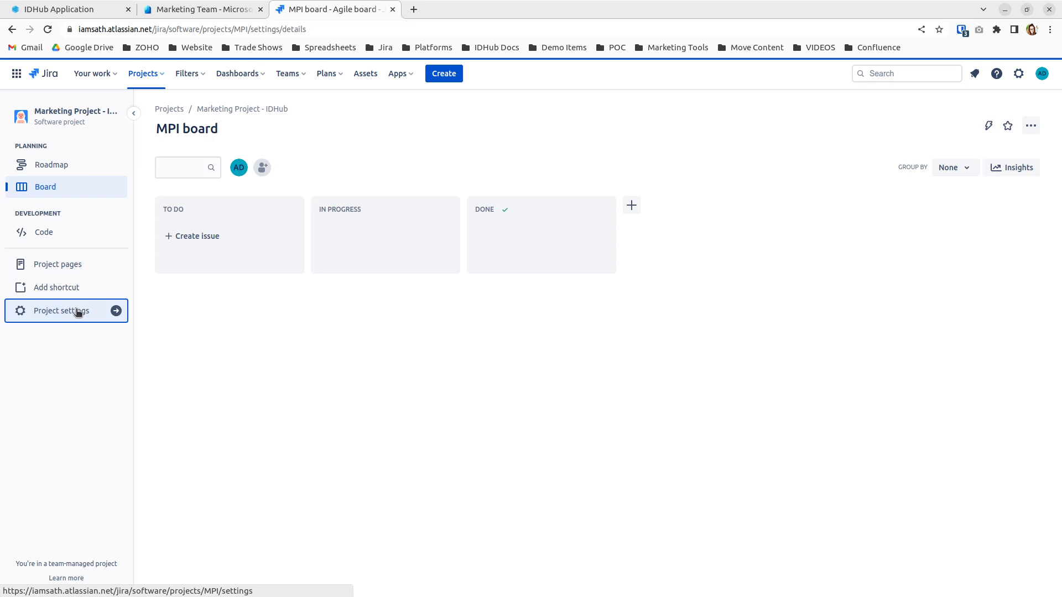
left_click(78, 311)
left_click(83, 201)
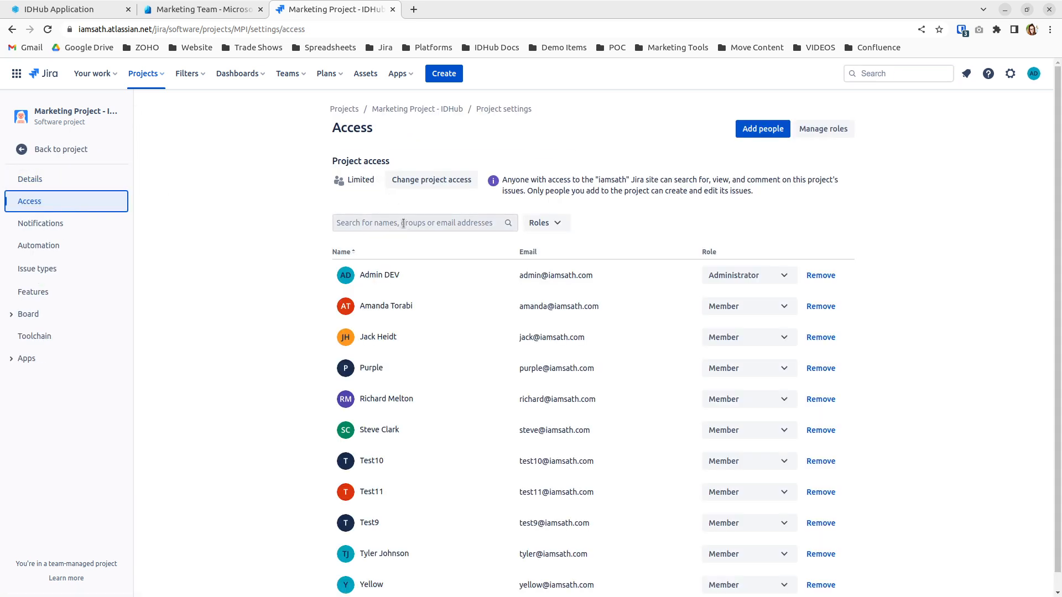
left_click(406, 224)
type("yellow")
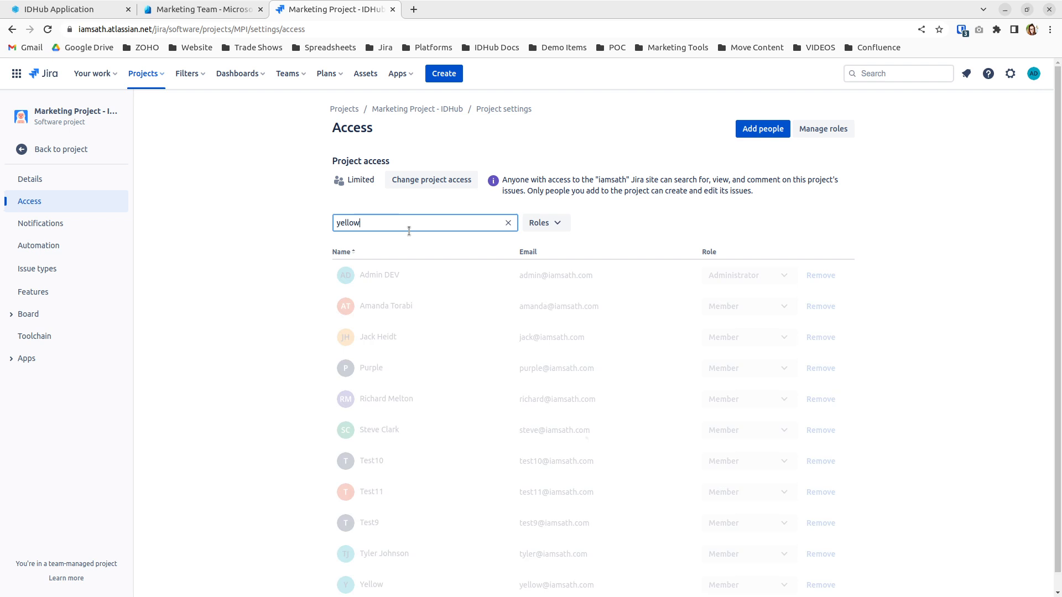
left_click(417, 273)
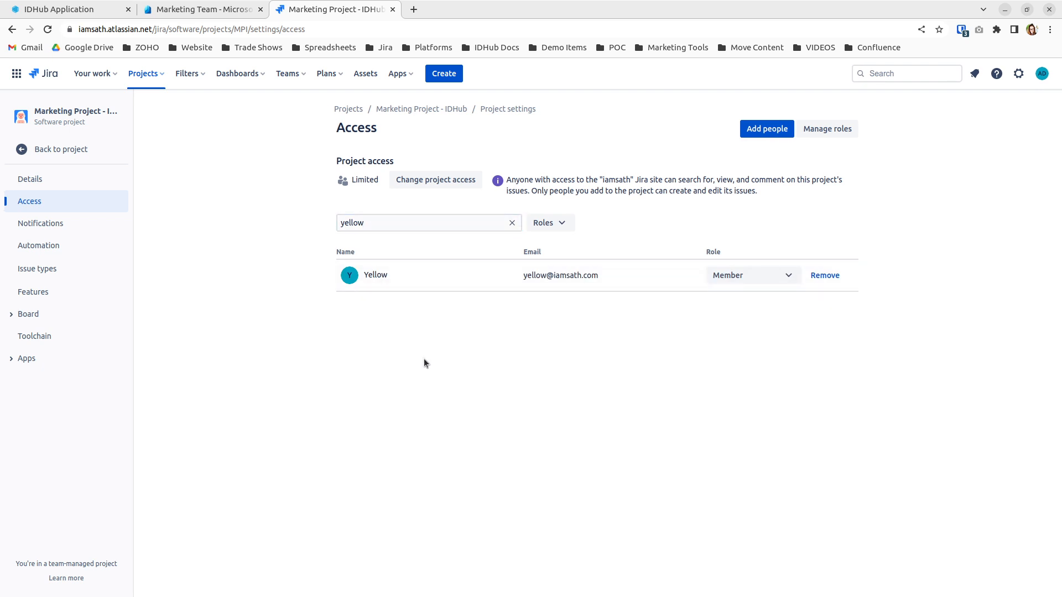